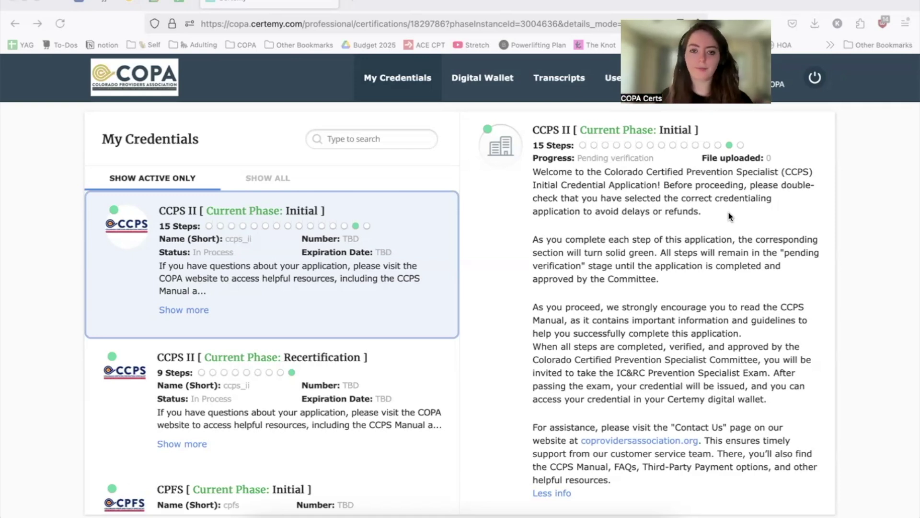
- Read the introduction of the CCPS II Initial credential application down to its list of steps
scroll(729, 215, "down", 1)
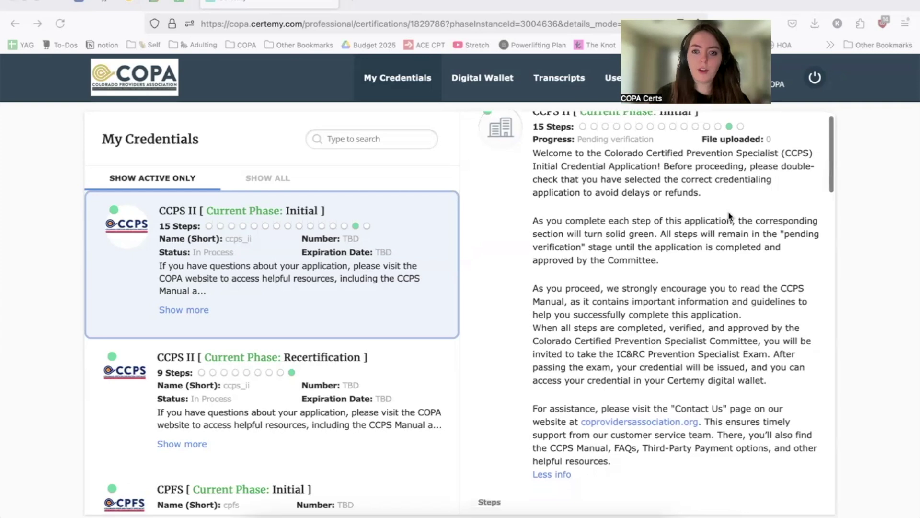
scroll(728, 214, "down", 3)
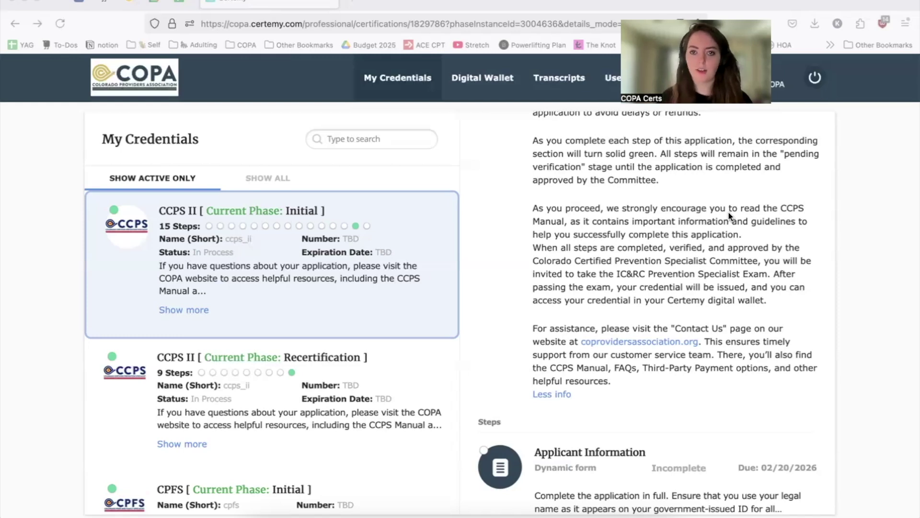
scroll(671, 269, "up", 2)
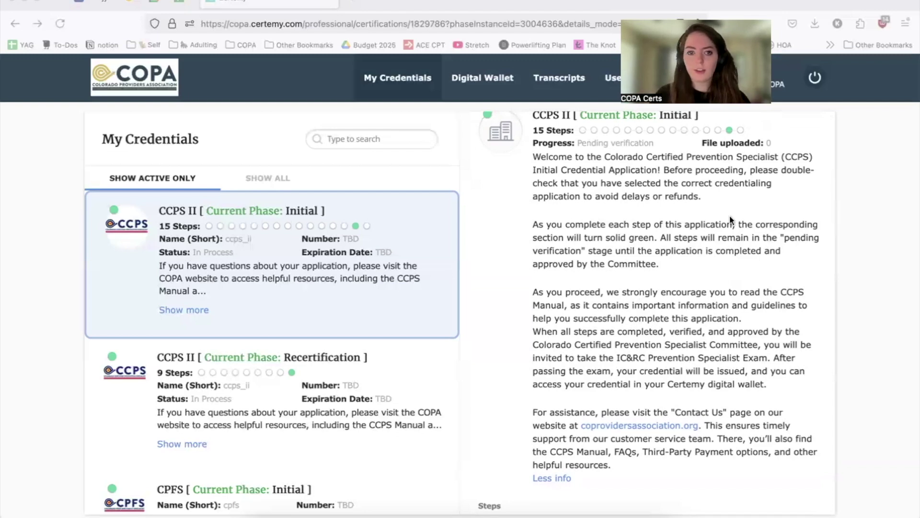
scroll(692, 347, "down", 3)
scroll(691, 346, "down", 5)
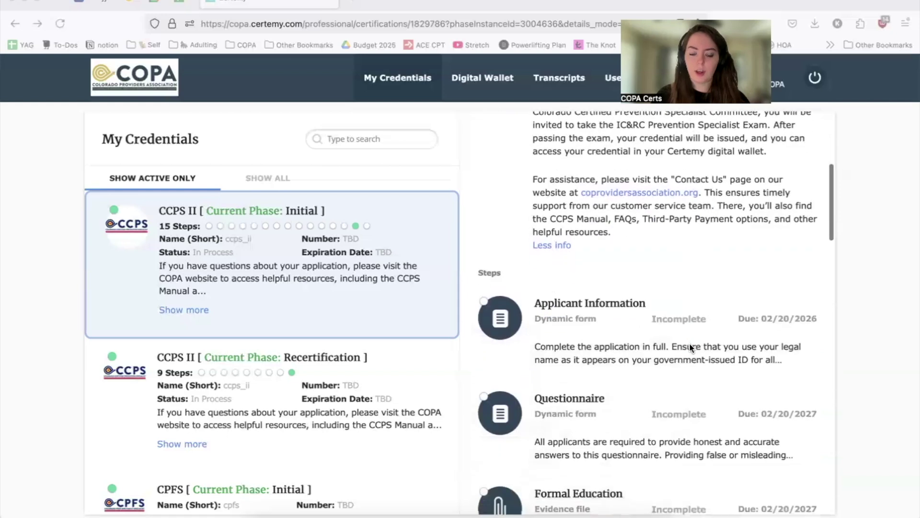
scroll(689, 344, "down", 2)
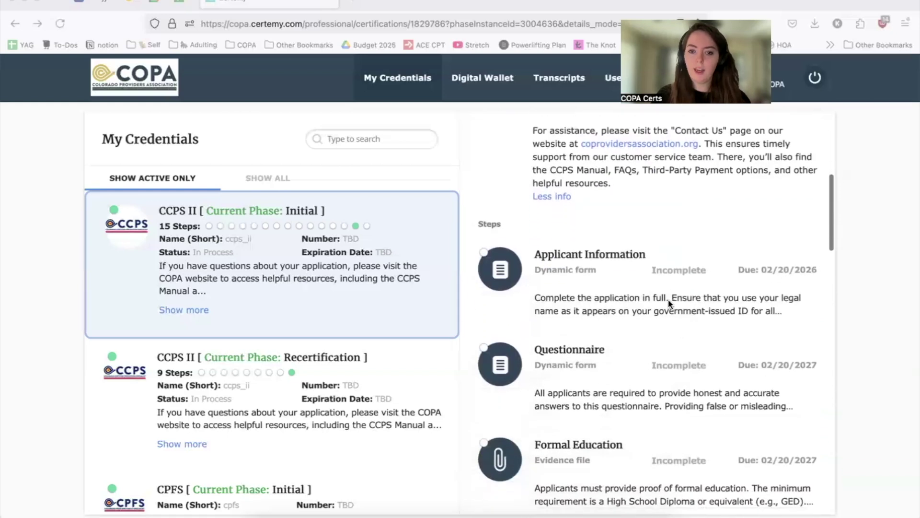
- Open the Applicant Information form, review its fields through the ID confirmation and assistance attestation, and close it without filling it in
left_click(666, 302)
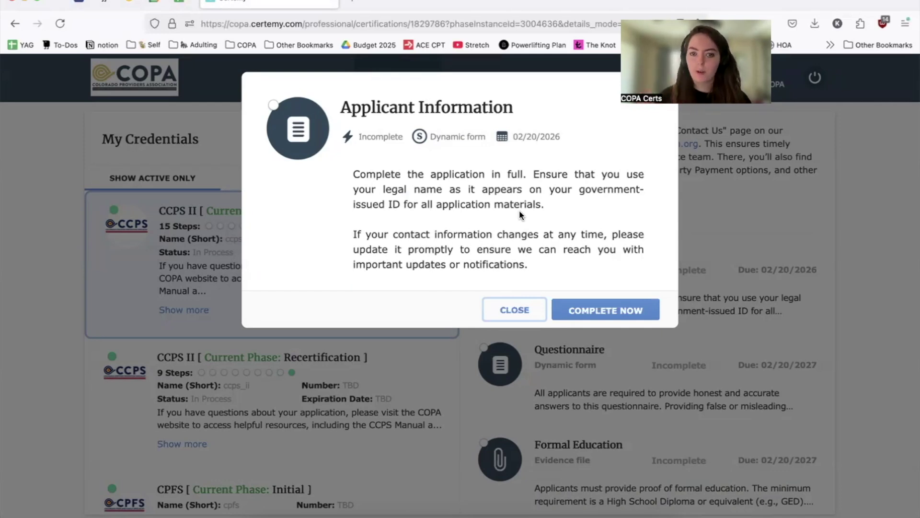
left_click(589, 310)
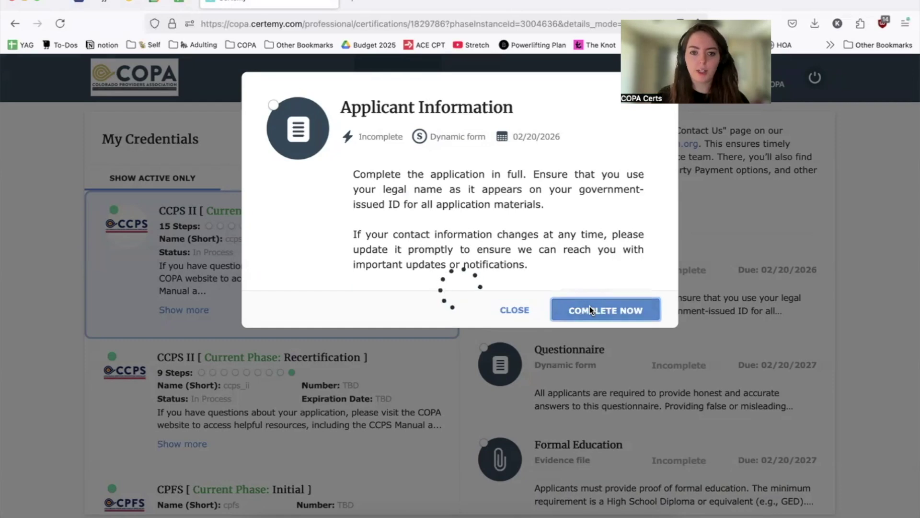
scroll(489, 227, "down", 5)
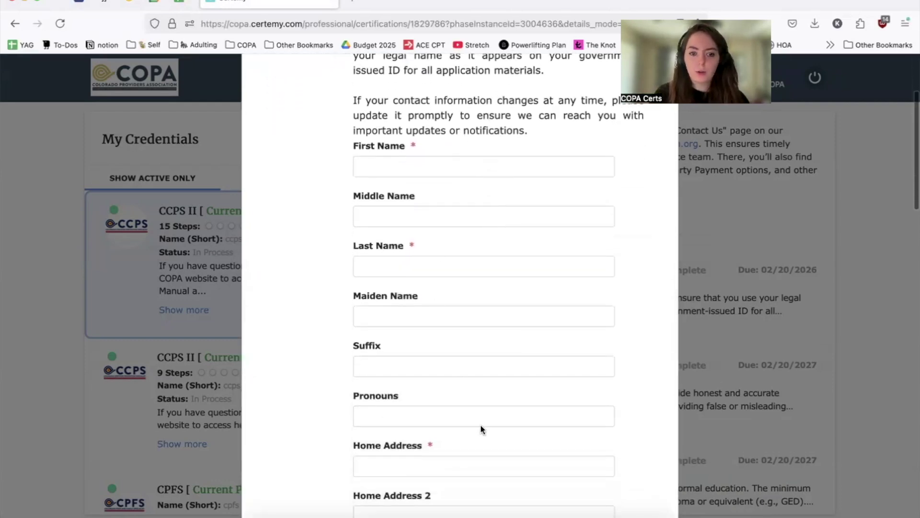
scroll(450, 207, "down", 11)
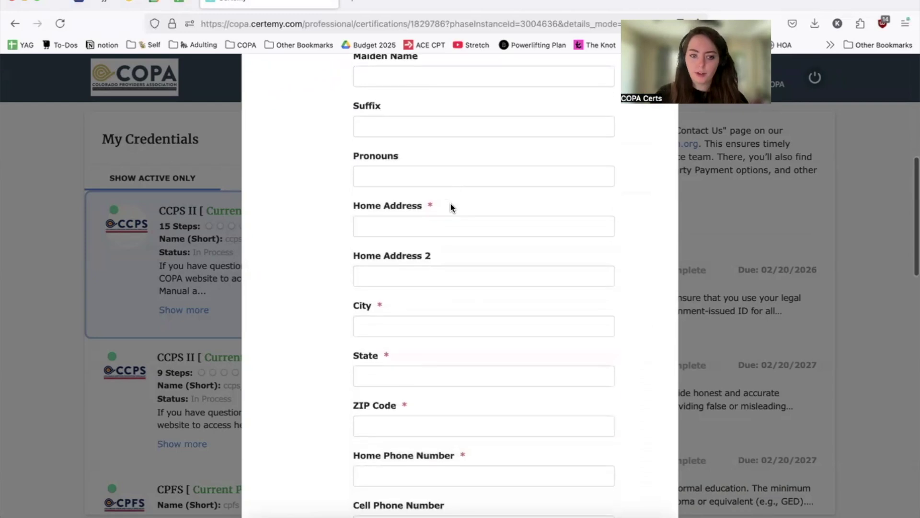
scroll(451, 203, "down", 13)
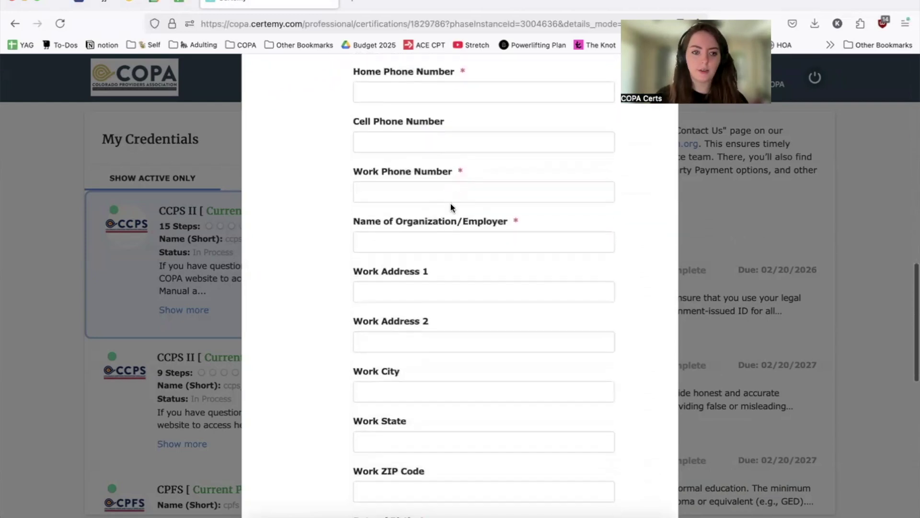
scroll(449, 207, "down", 8)
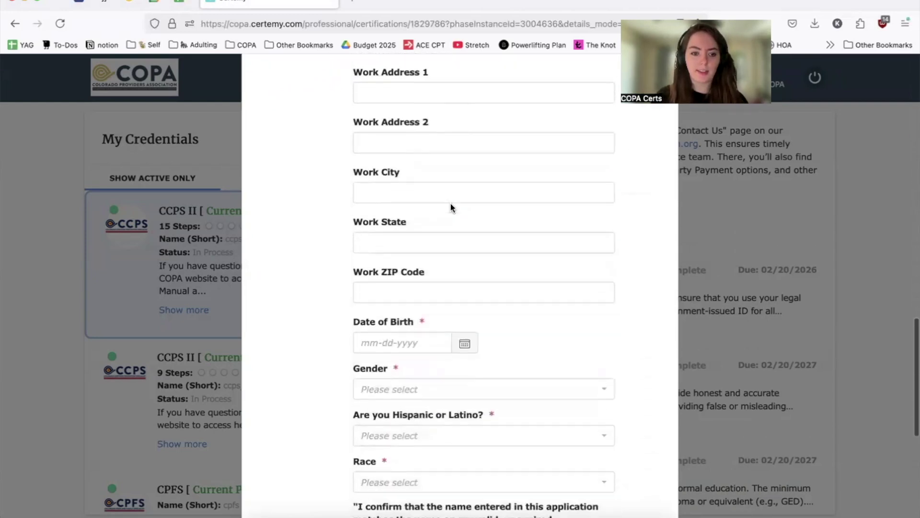
scroll(450, 202, "down", 7)
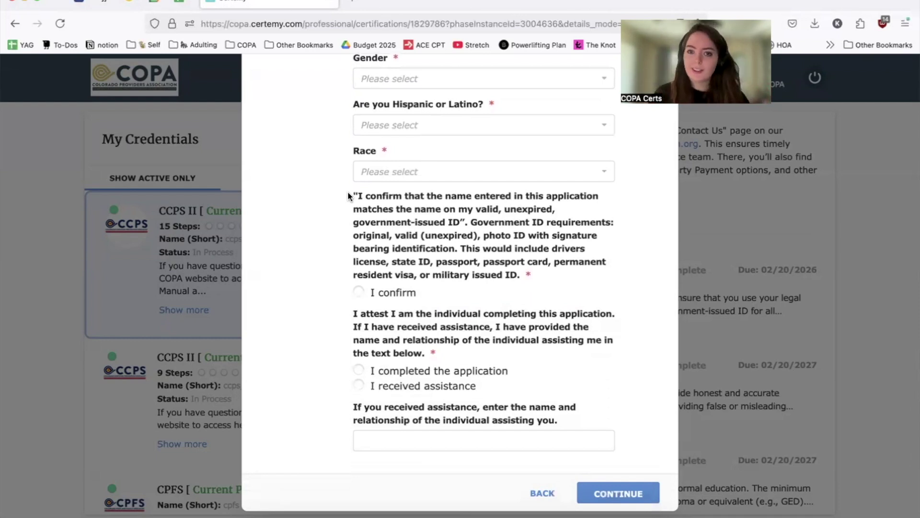
scroll(388, 216, "down", 1)
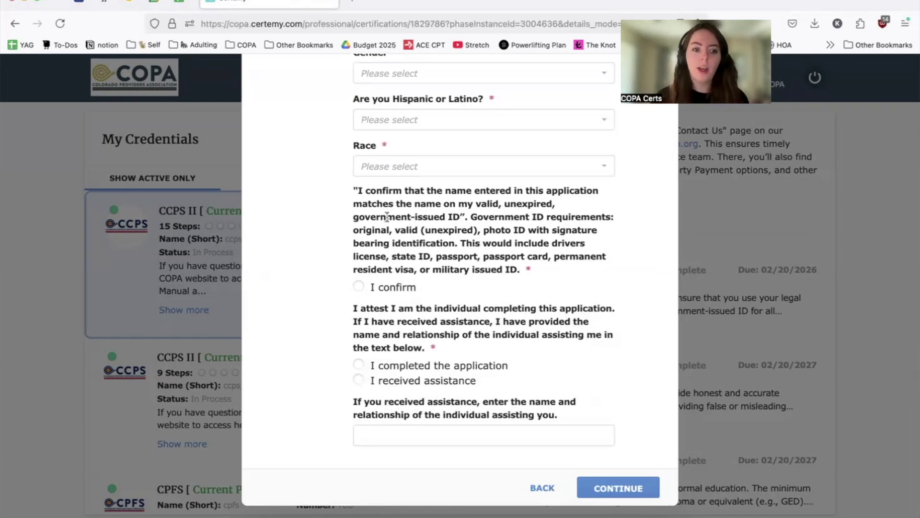
left_click(464, 436)
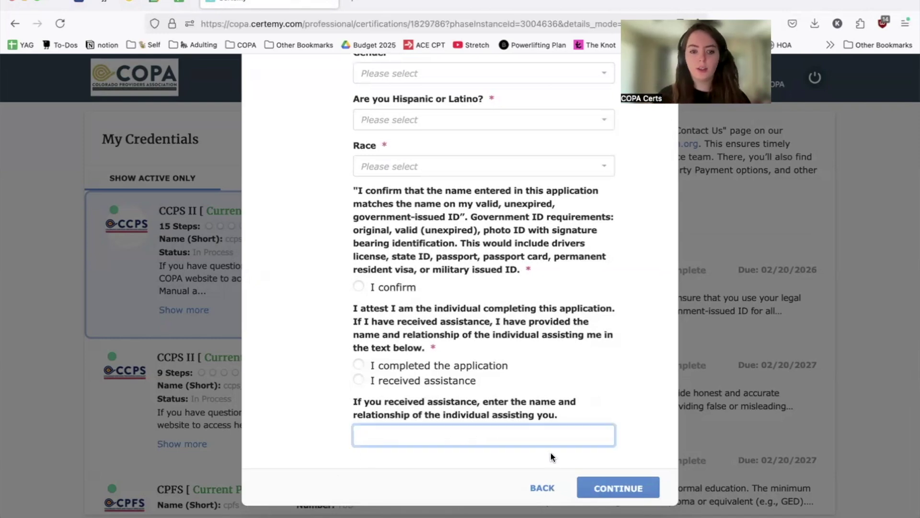
left_click(542, 488)
left_click(515, 316)
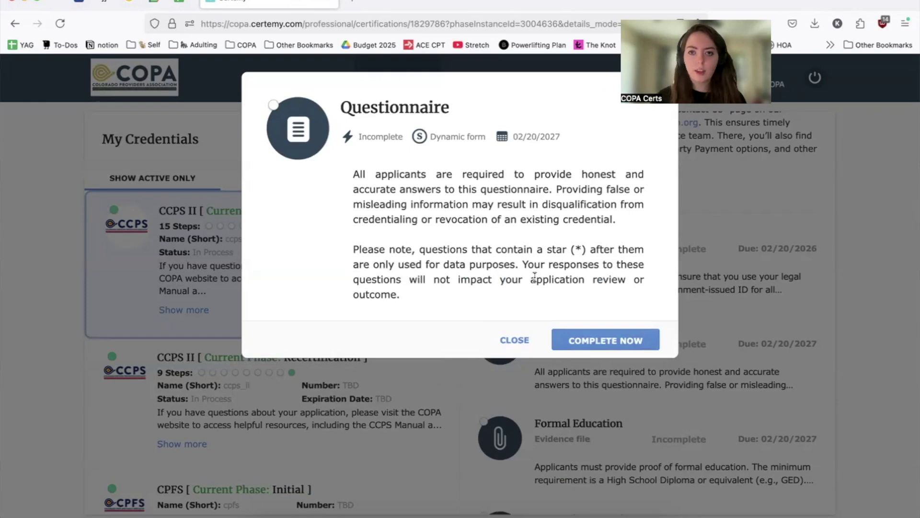
- Open the Questionnaire form, review its questions through the IC&RC exam accommodation and language options, and close it unanswered
left_click(609, 338)
scroll(462, 274, "down", 7)
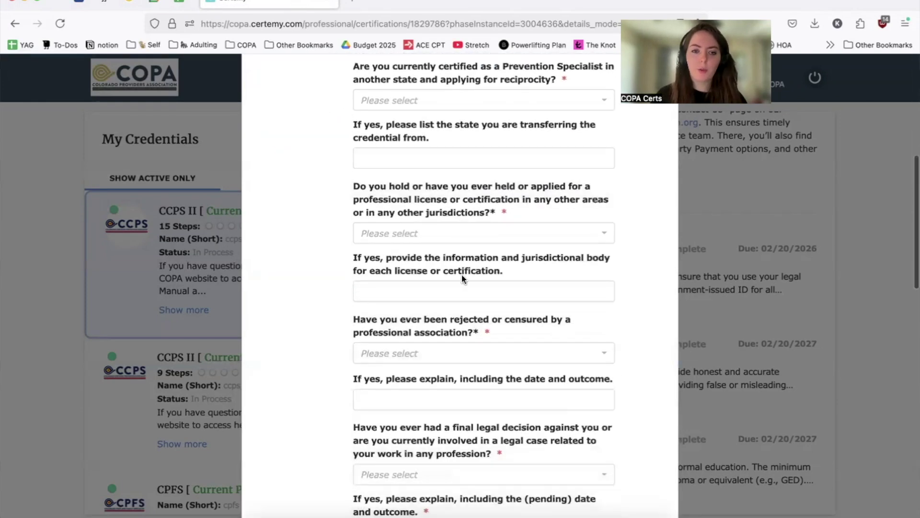
scroll(462, 274, "down", 3)
scroll(462, 278, "down", 12)
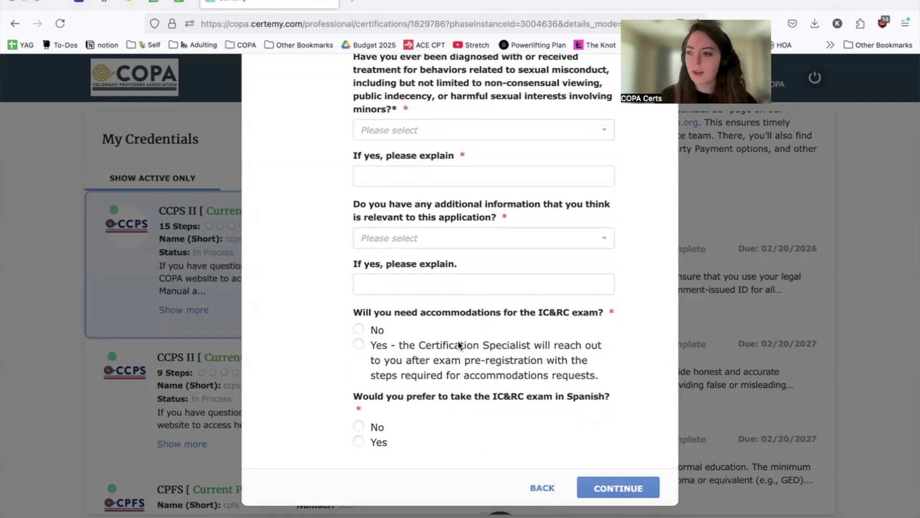
scroll(519, 356, "up", 15)
scroll(359, 368, "up", 3)
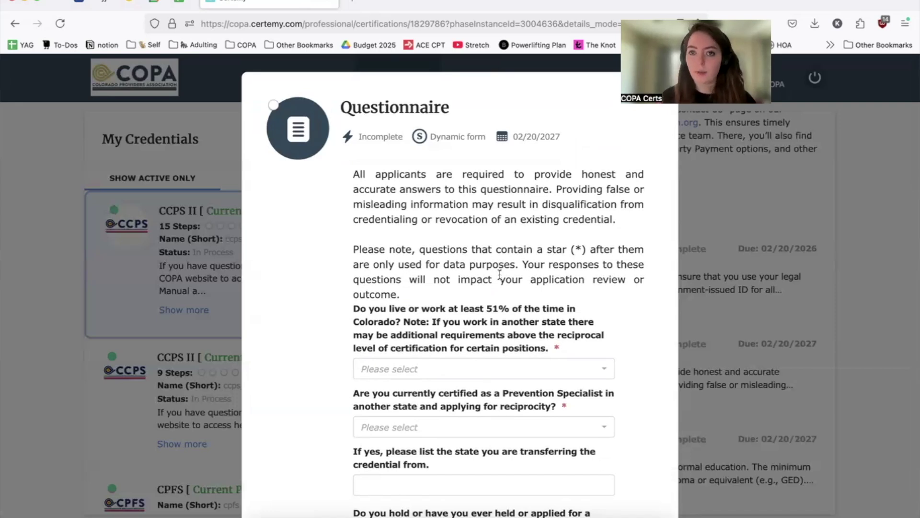
scroll(500, 275, "down", 6)
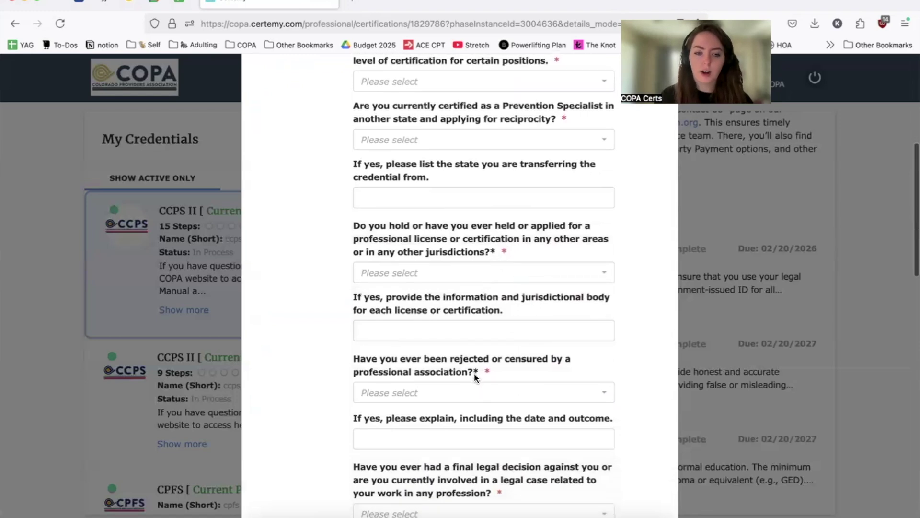
scroll(474, 372, "down", 15)
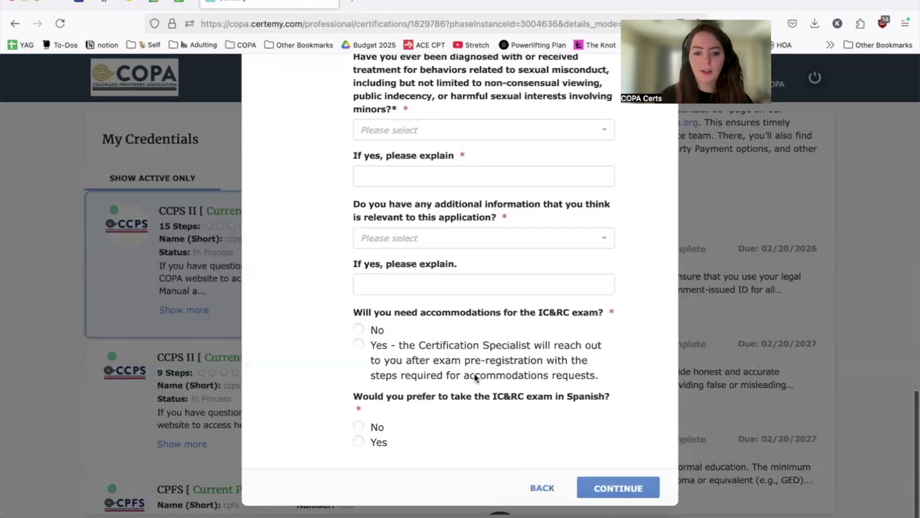
left_click(542, 488)
left_click(516, 342)
- Open the Formal Education step, highlight the acceptable proof documents in its description, and close it without uploading anything
scroll(518, 350, "down", 3)
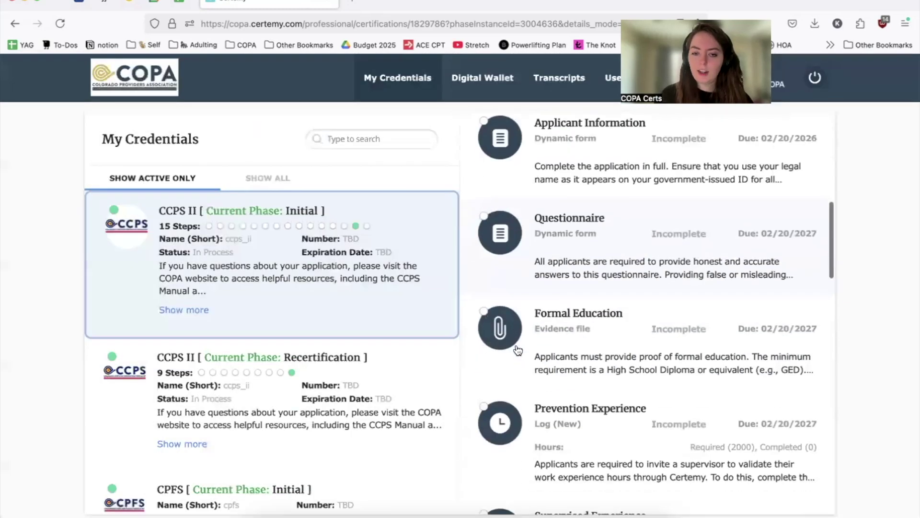
left_click(542, 318)
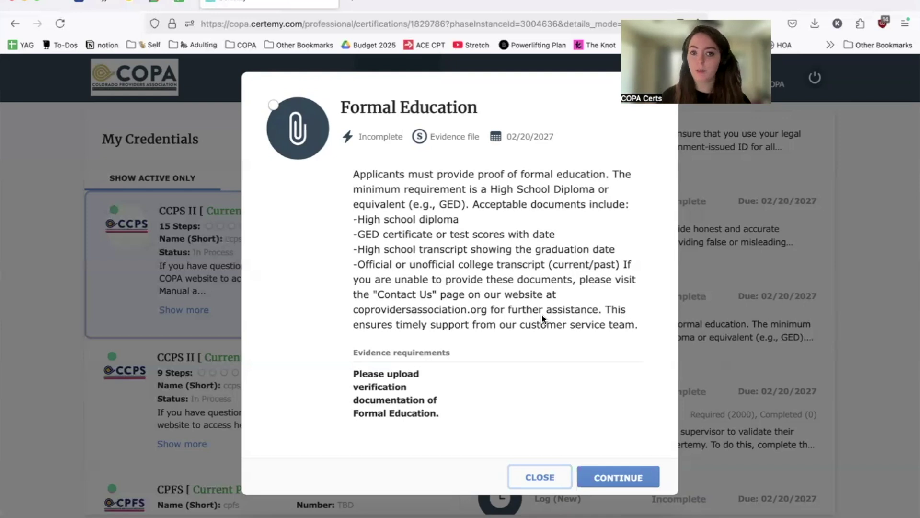
left_click_drag(355, 220, 577, 291)
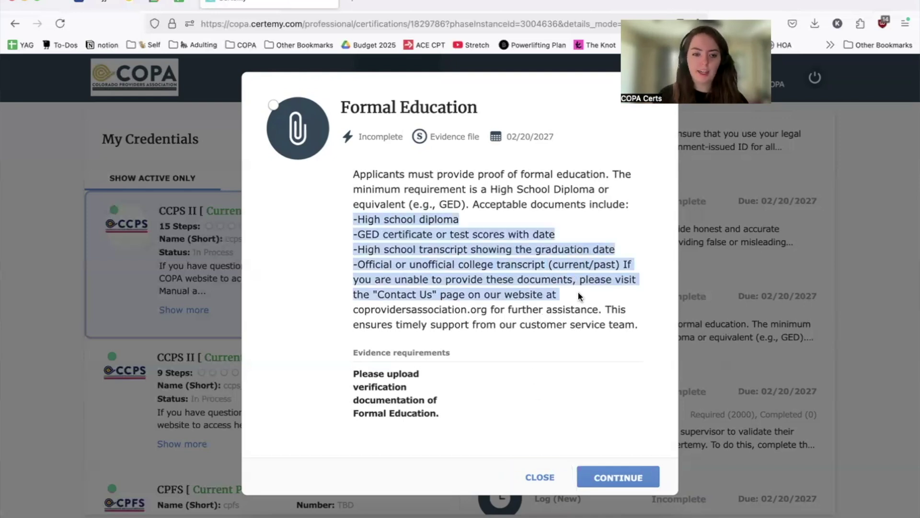
left_click(578, 291)
left_click(546, 476)
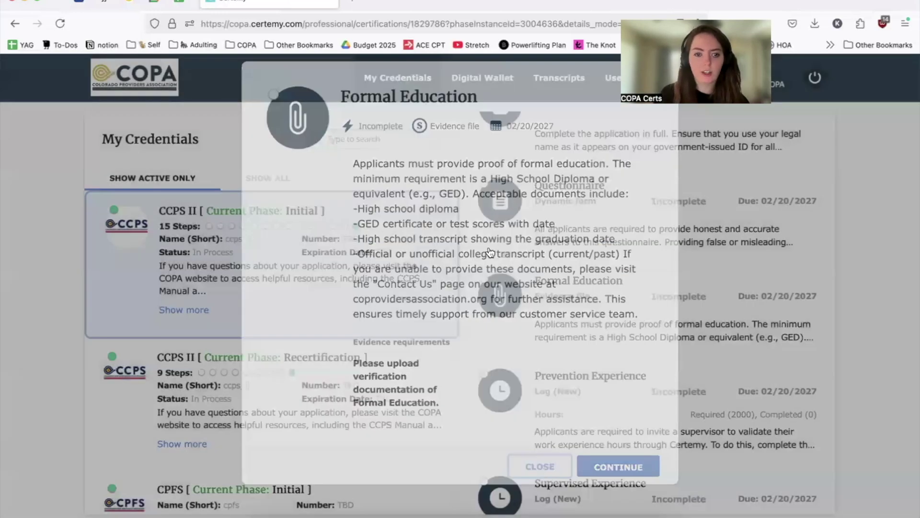
- Open the Prevention Experience step and review its requirements, hour summary, supervisor invitation form and assigned hours field
scroll(581, 288, "down", 5)
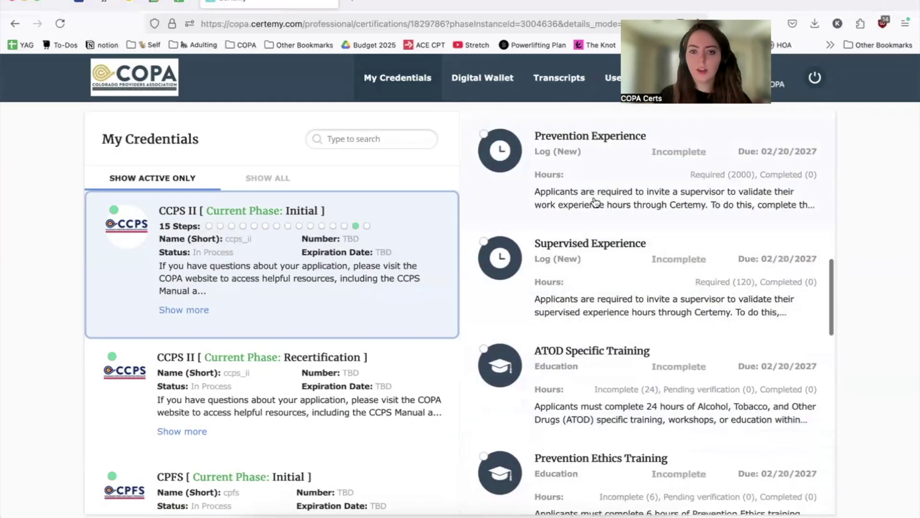
left_click(594, 201)
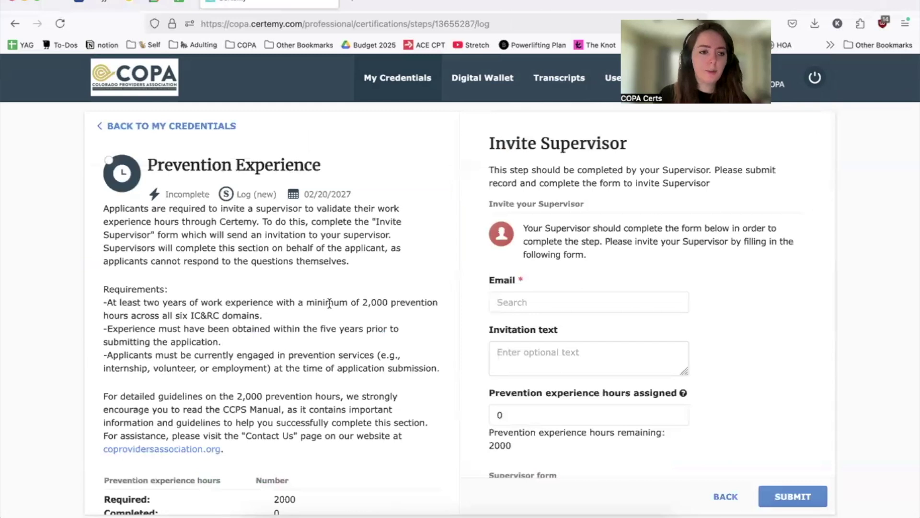
scroll(556, 352, "down", 10)
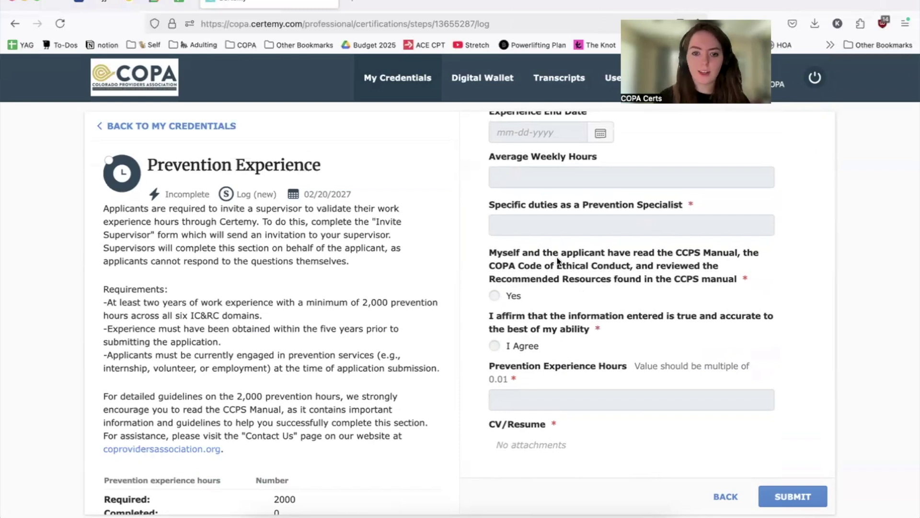
scroll(347, 287, "up", 1)
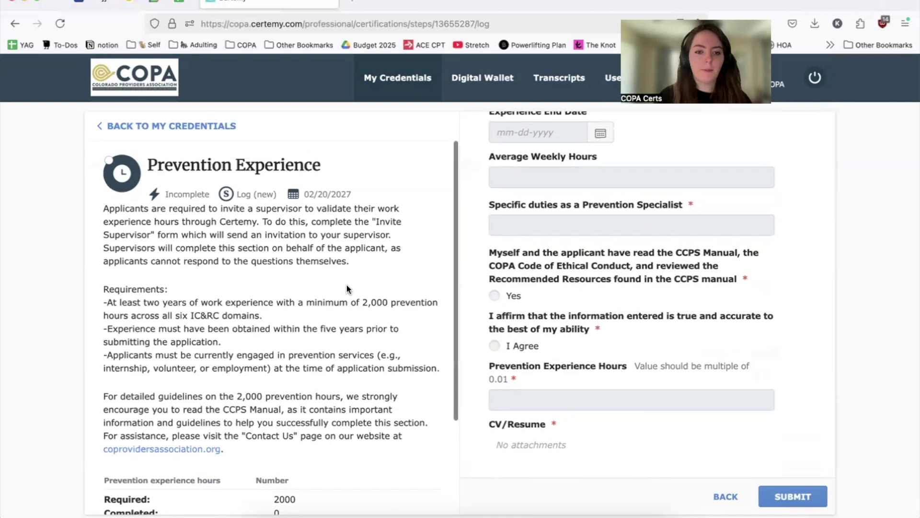
scroll(347, 287, "down", 5)
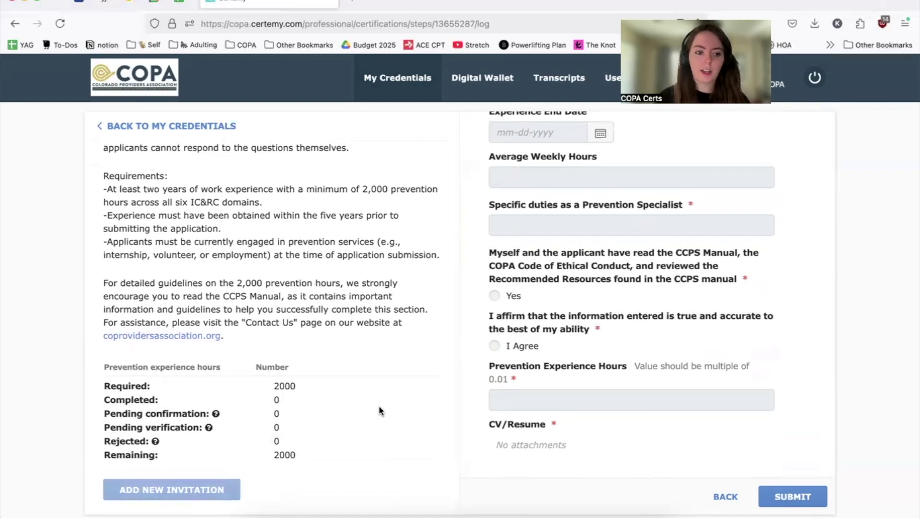
scroll(378, 406, "up", 5)
scroll(584, 291, "up", 10)
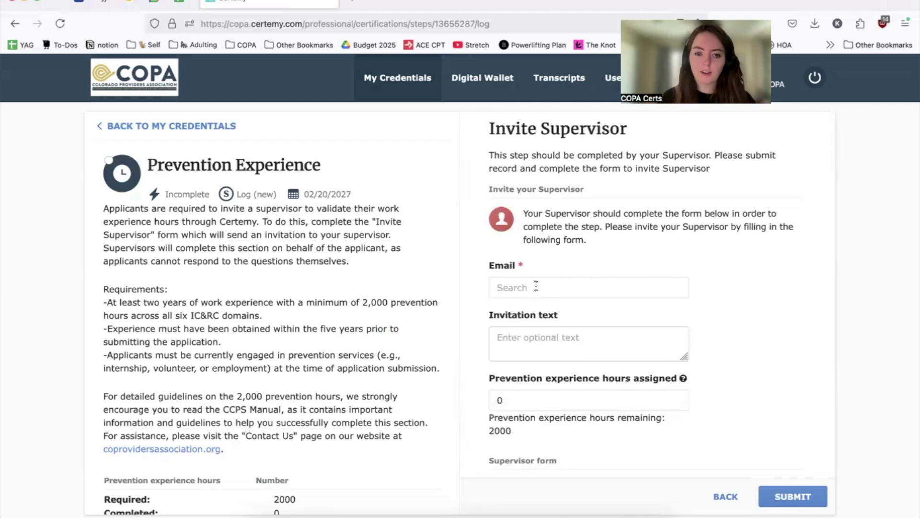
left_click(531, 399)
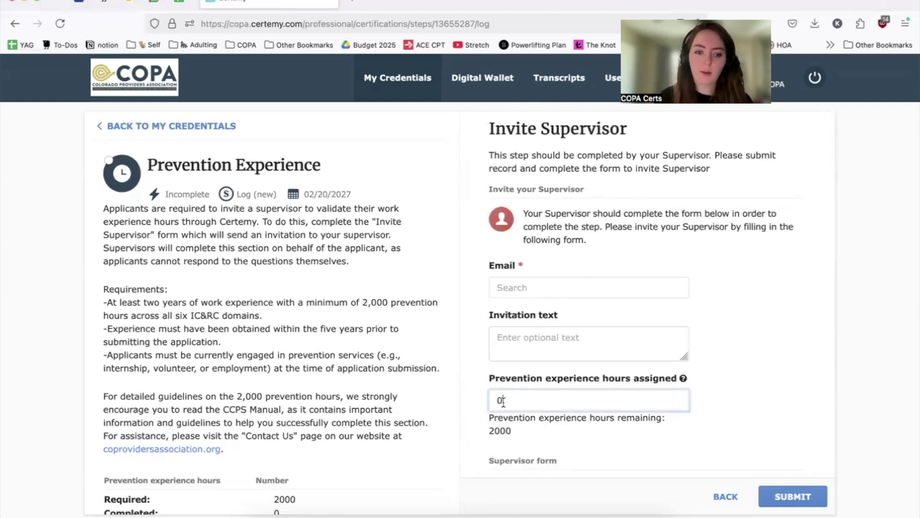
left_click_drag(503, 401, 472, 397)
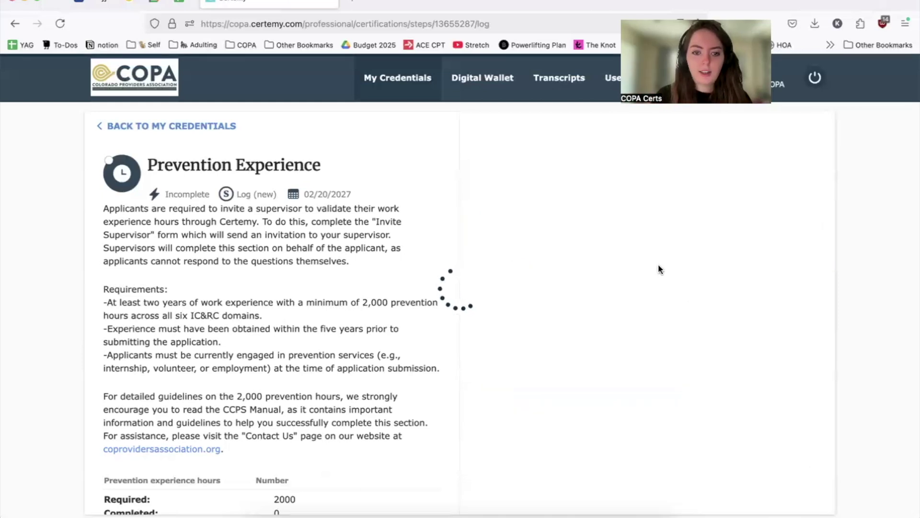
- Open the Supervised Experience step and highlight the example distribution of hours across the six domains in its description
scroll(658, 268, "down", 10)
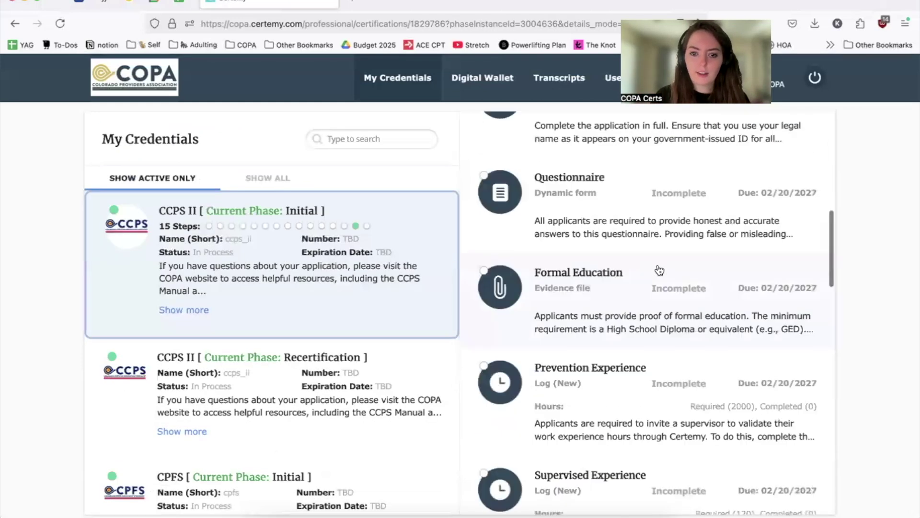
scroll(660, 269, "down", 8)
scroll(660, 270, "up", 5)
left_click(626, 348)
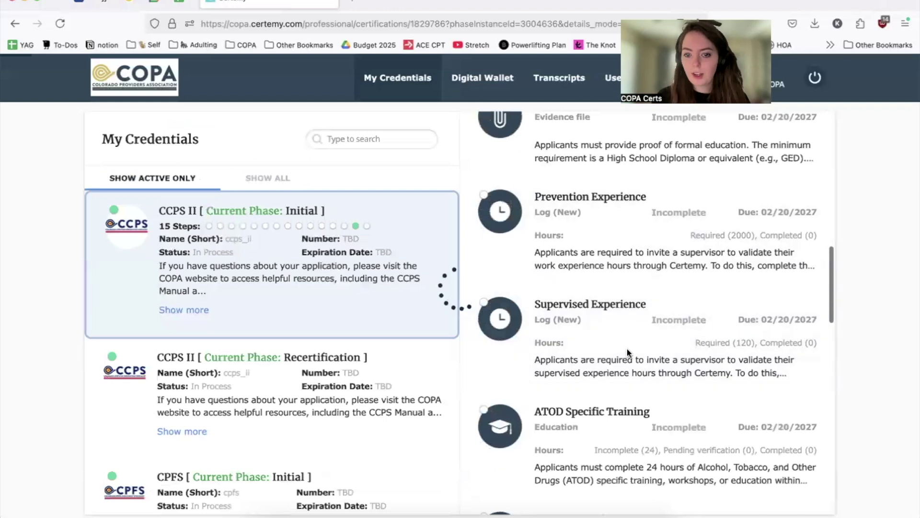
scroll(318, 299, "down", 4)
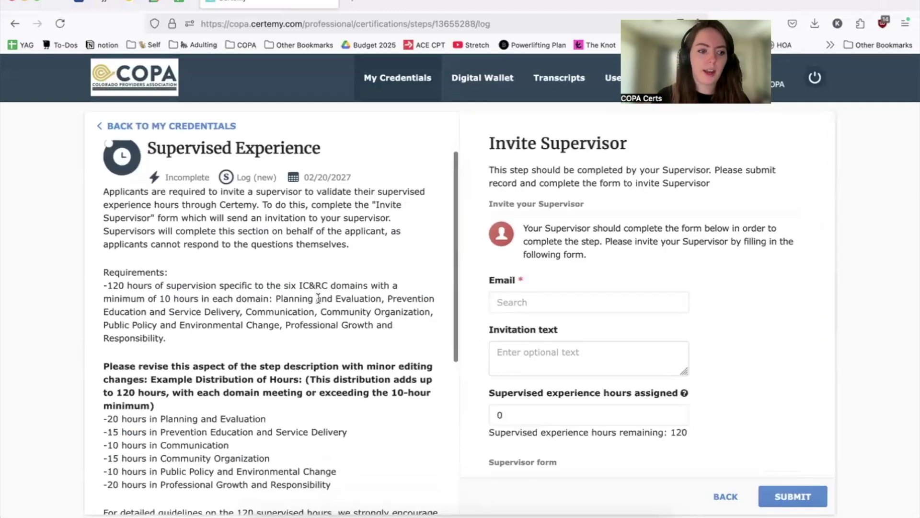
left_click_drag(355, 372, 97, 298)
scroll(236, 276, "down", 1)
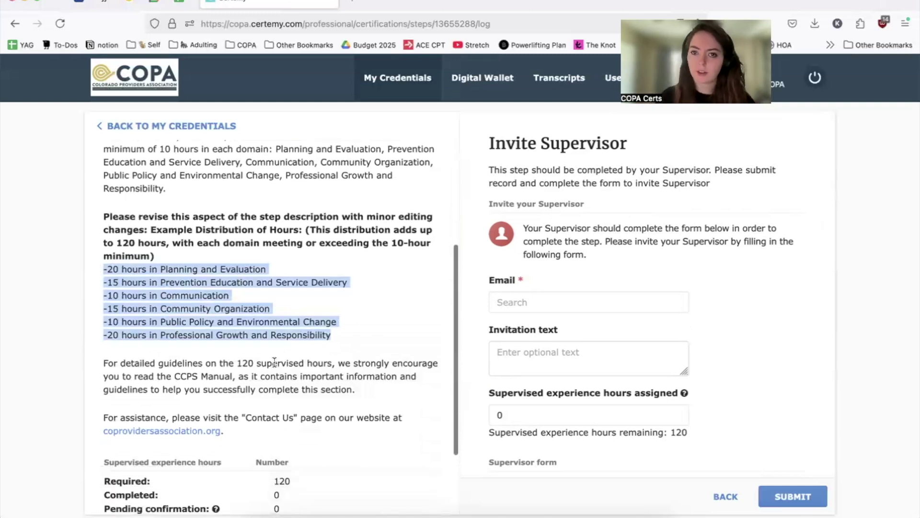
- Review the supervisor form's manual and ethics attestation, the hours summary and the invitation fields, and close Supervised Experience without saving
scroll(688, 344, "down", 10)
left_click_drag(489, 273, 583, 293)
left_click(582, 293)
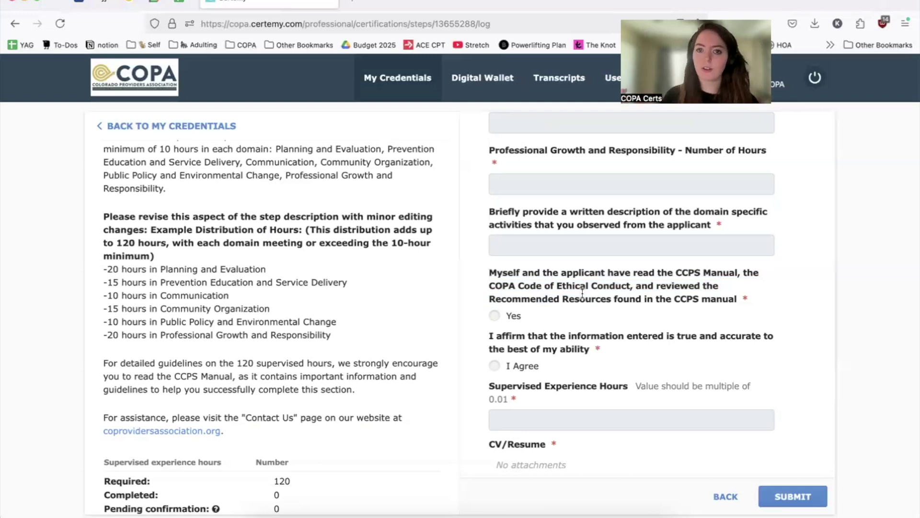
scroll(328, 254, "down", 4)
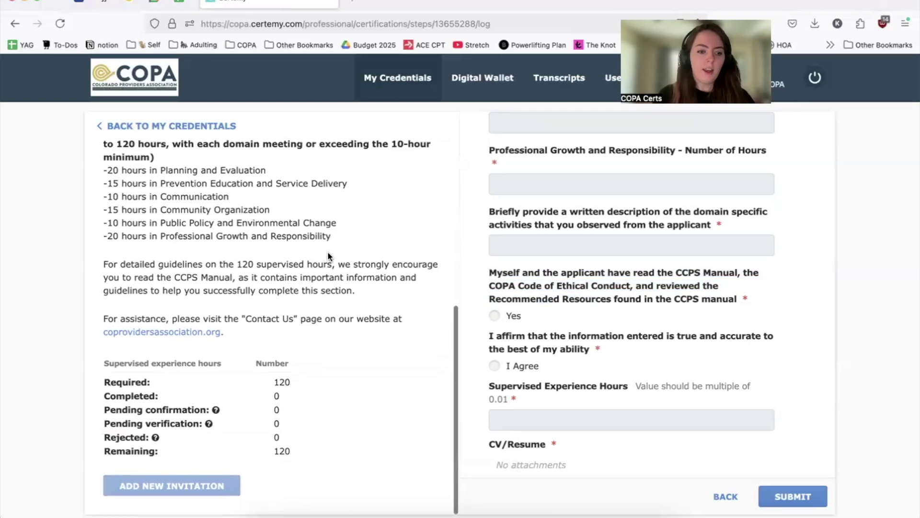
left_click(219, 498)
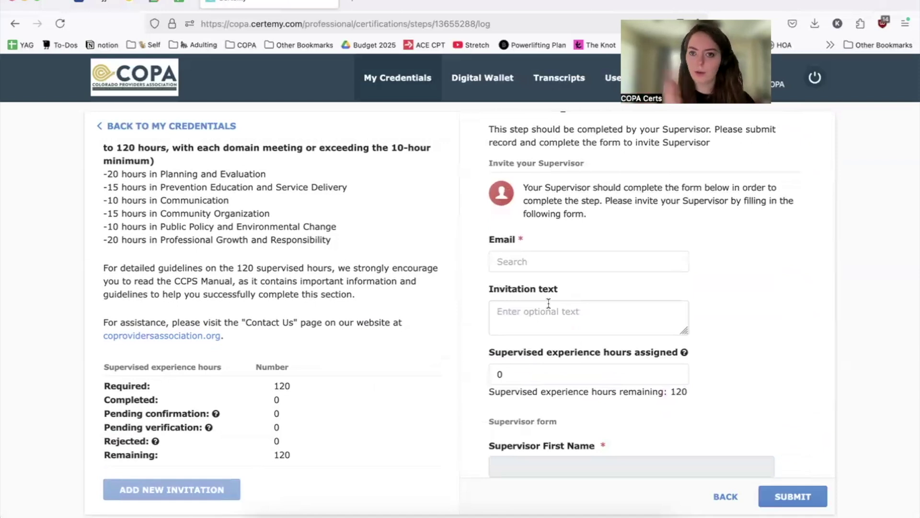
left_click(196, 124)
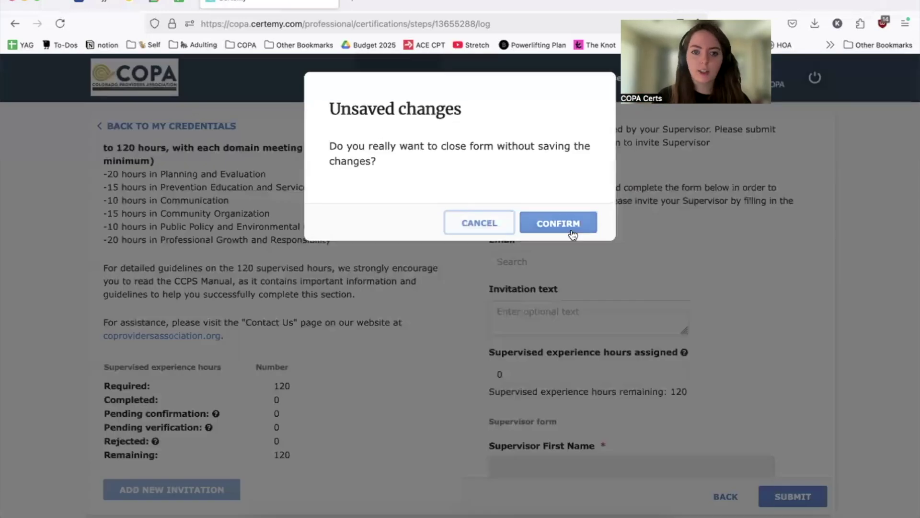
left_click(570, 229)
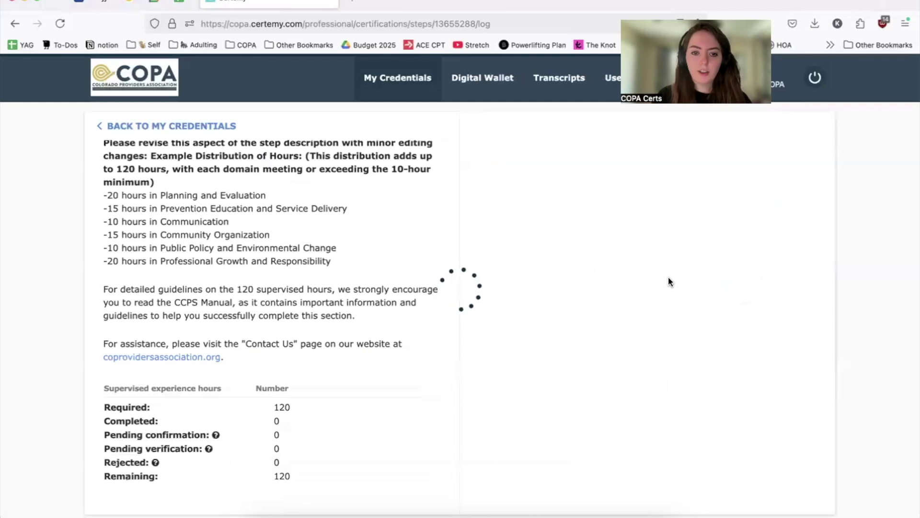
- Open the ATOD Specific Training step, review its instructions and hour submission fields through the credential file upload, and return to the credentials list
scroll(668, 277, "down", 15)
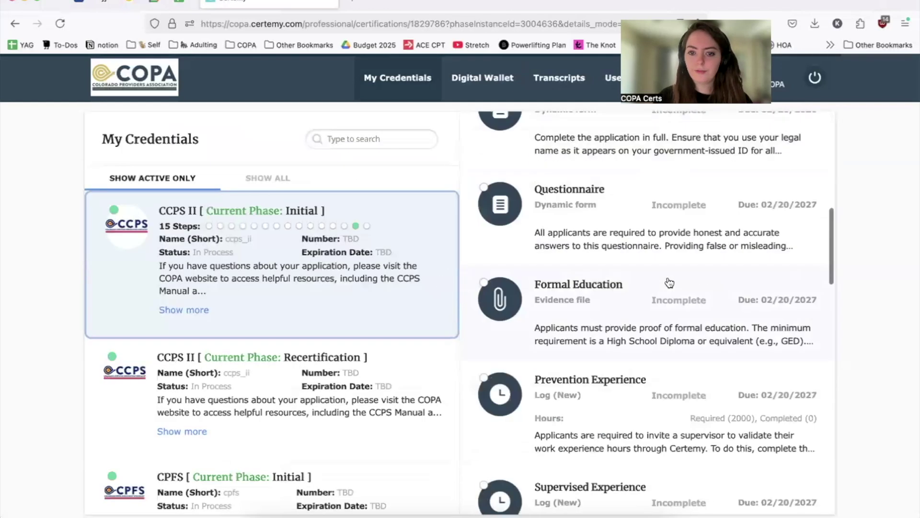
scroll(669, 281, "down", 4)
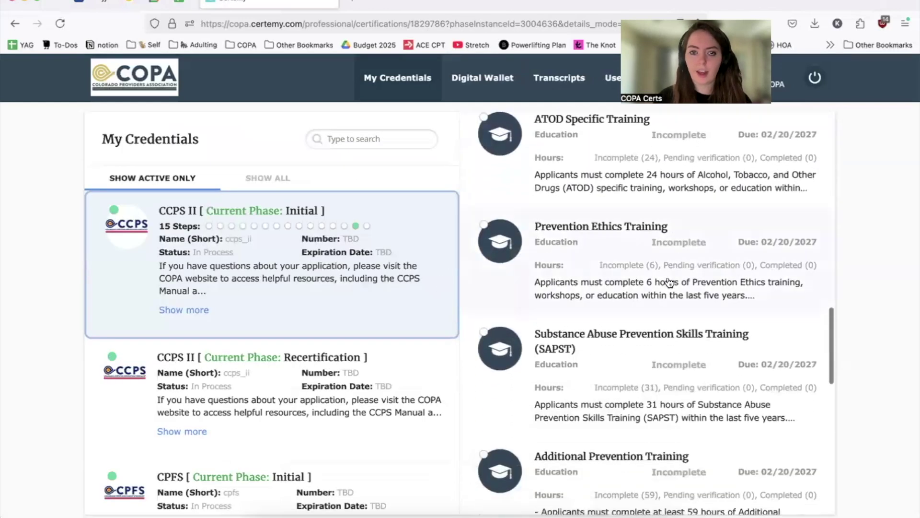
scroll(661, 183, "up", 1)
left_click(659, 181)
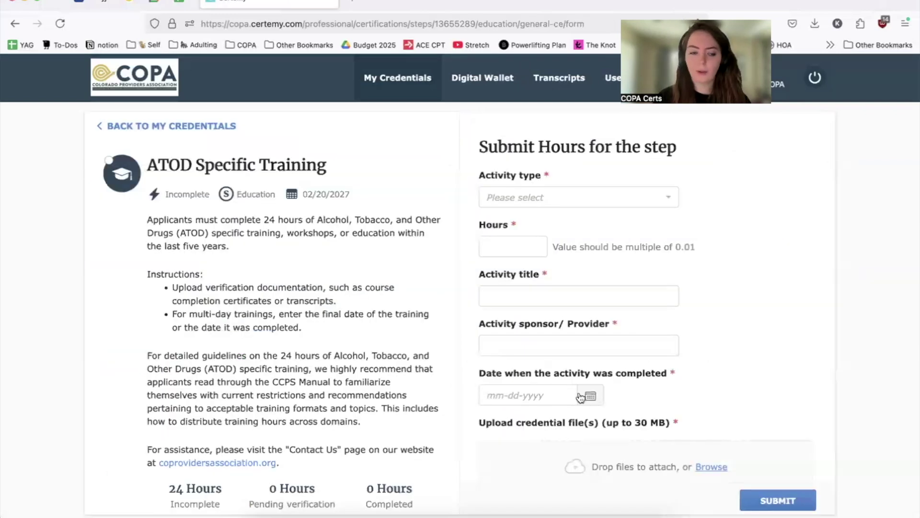
scroll(337, 335, "down", 1)
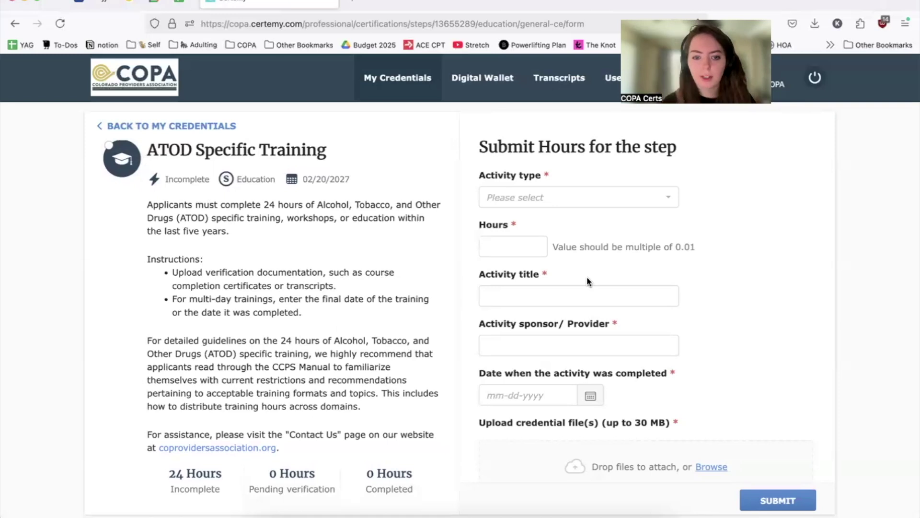
scroll(586, 276, "down", 1)
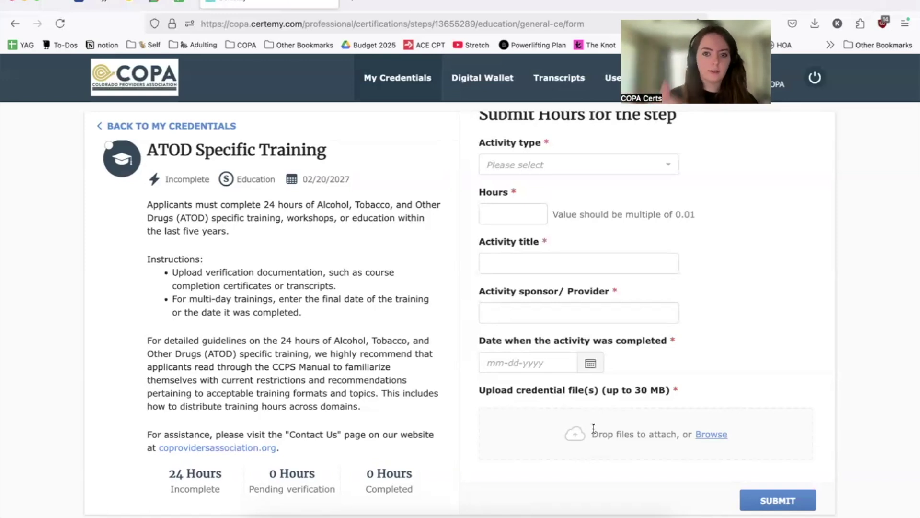
left_click(201, 125)
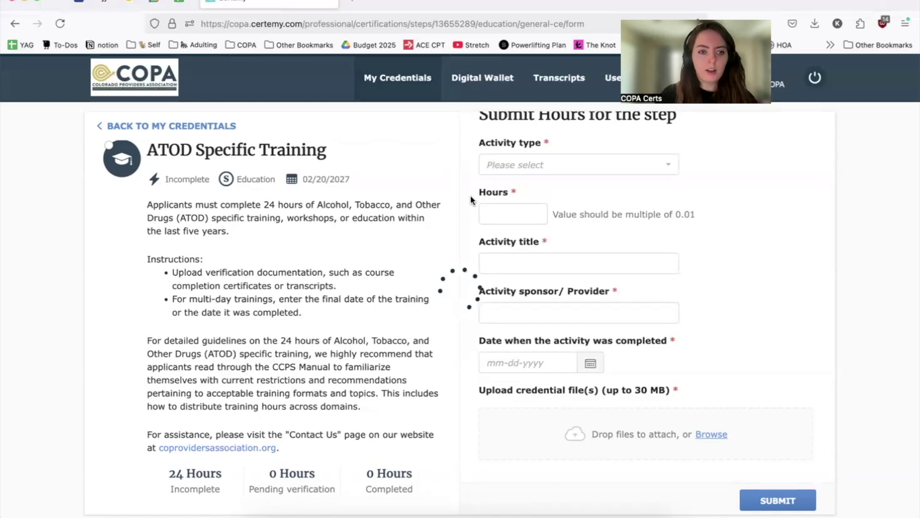
- Review the list entries for Prevention Ethics Training, Substance Abuse Prevention Skills Training and Additional Prevention Training
scroll(590, 231, "down", 10)
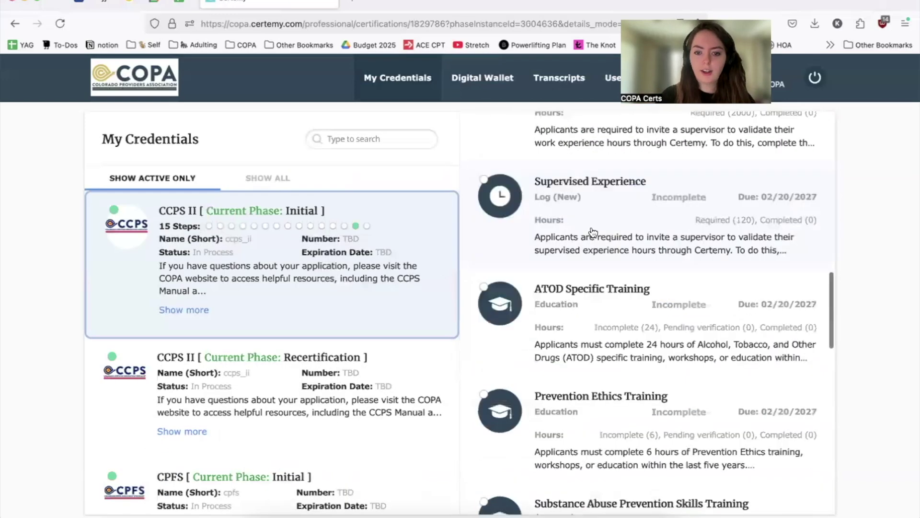
scroll(592, 231, "up", 1)
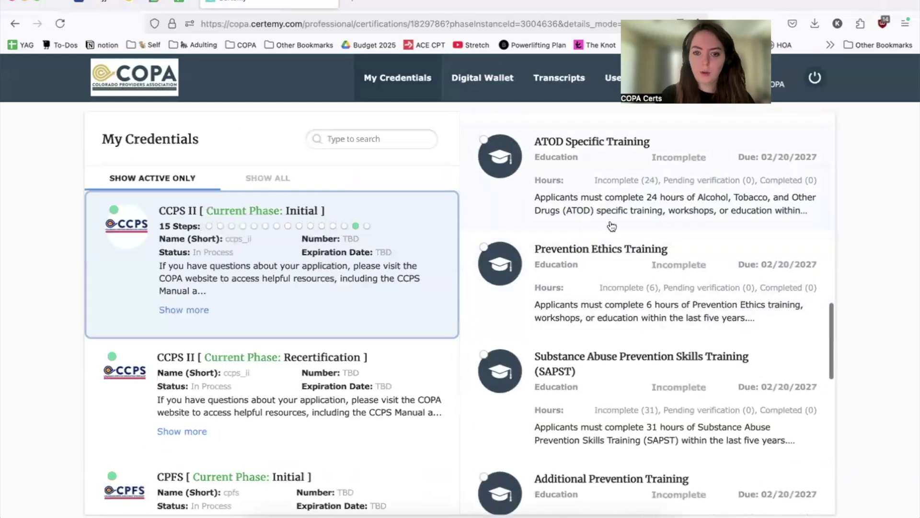
scroll(612, 225, "down", 2)
scroll(611, 226, "down", 3)
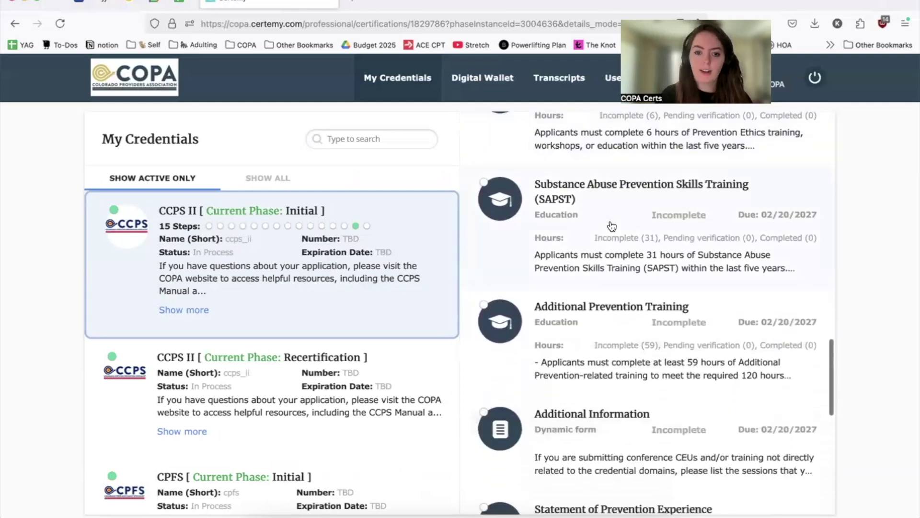
scroll(612, 225, "down", 3)
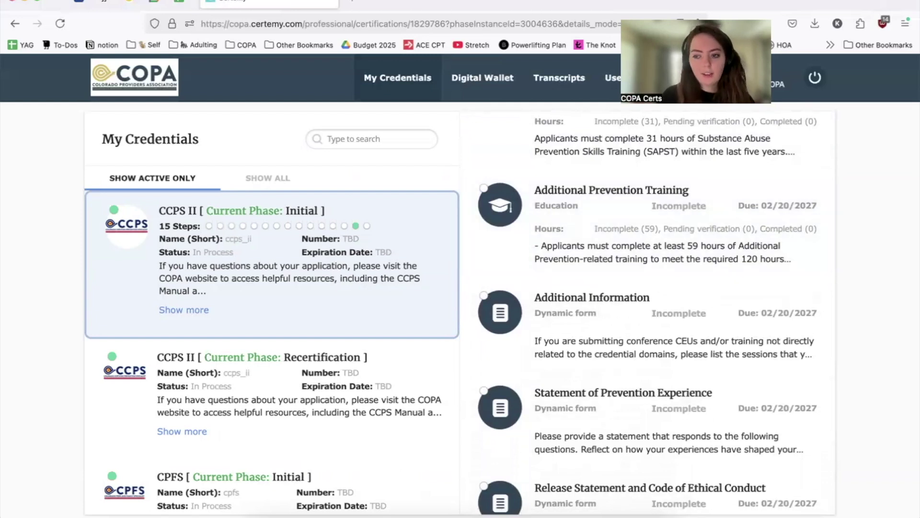
- Open the Additional Information form, review its question about conference CEU sessions and their link to the domains, and close it unanswered
left_click(600, 335)
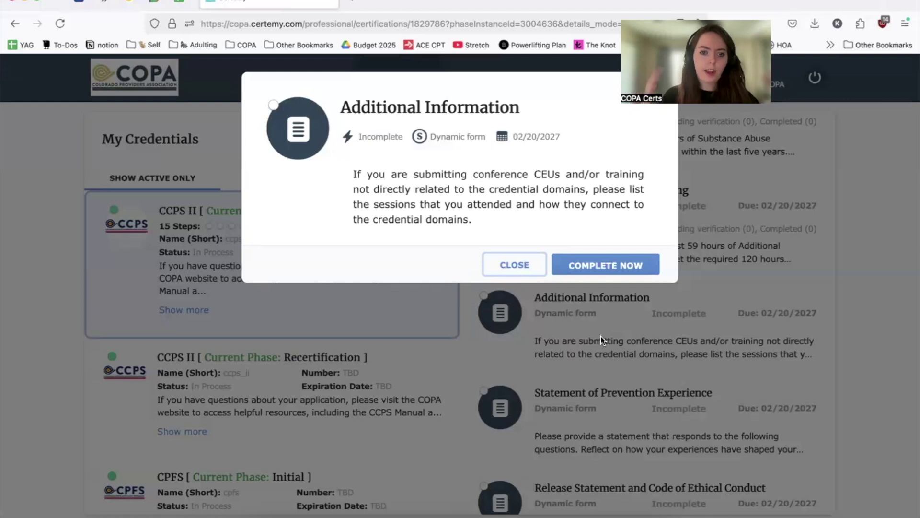
left_click(605, 265)
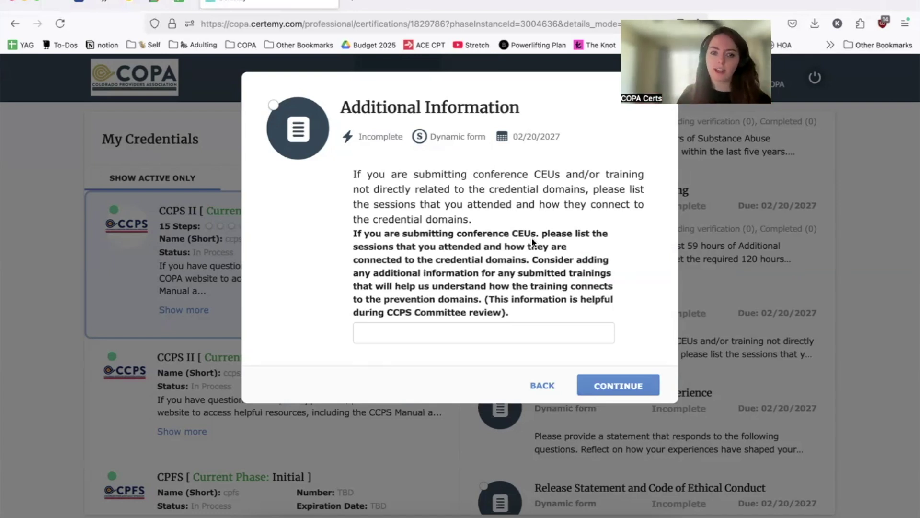
left_click(495, 332)
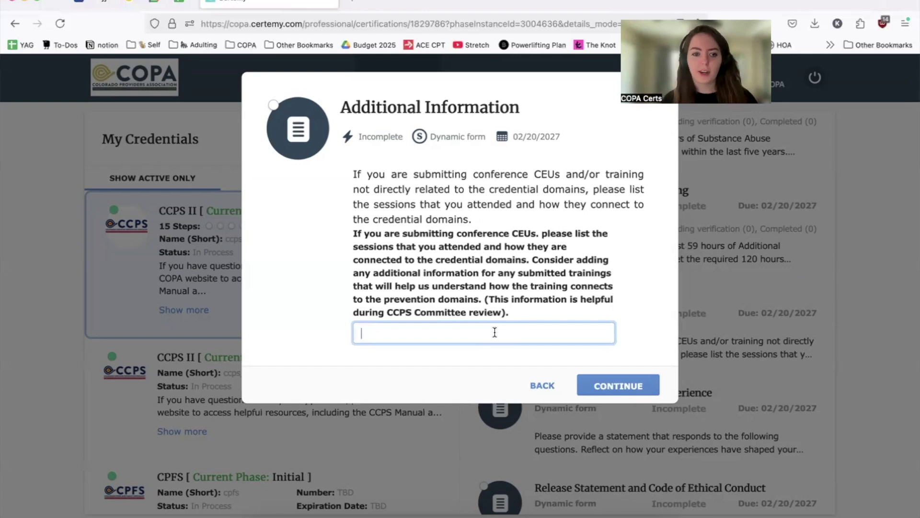
left_click(542, 386)
left_click(534, 276)
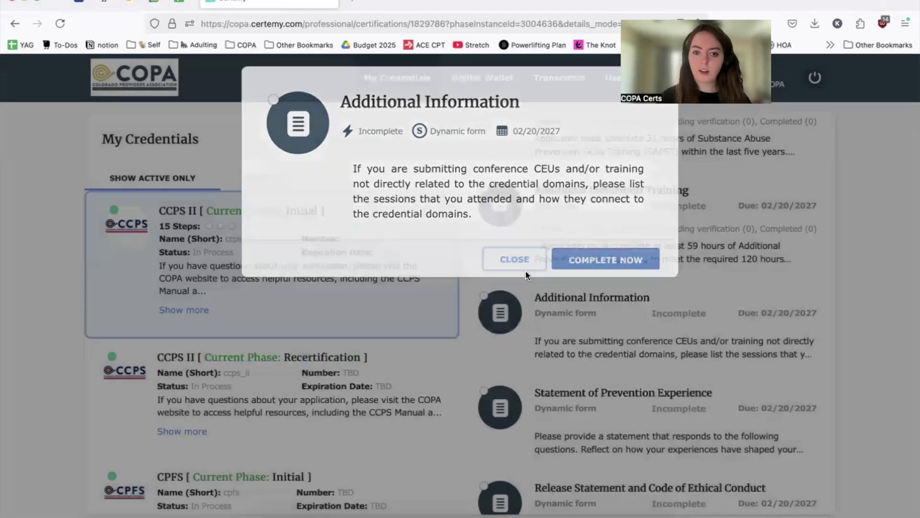
- Open the Statement of Prevention Experience form, review its two prevention philosophy questions, and close it unanswered
scroll(564, 313, "down", 3)
left_click(564, 313)
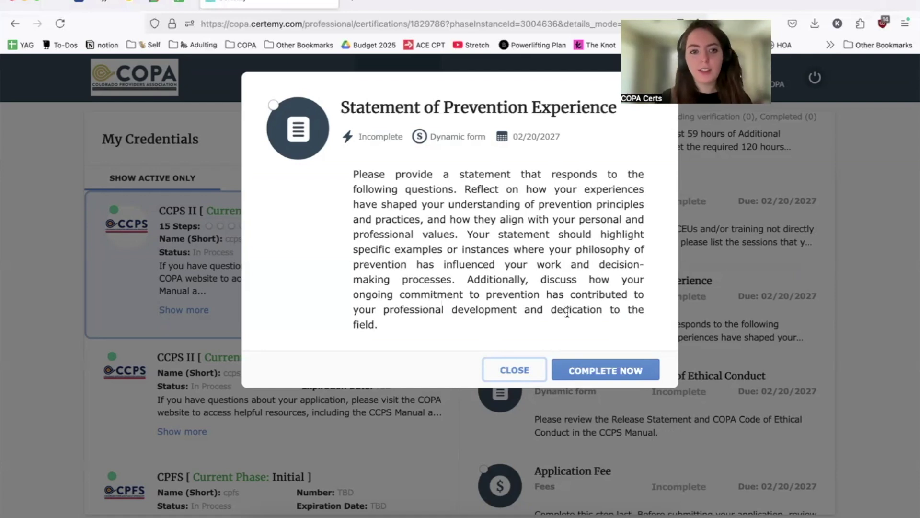
left_click(612, 370)
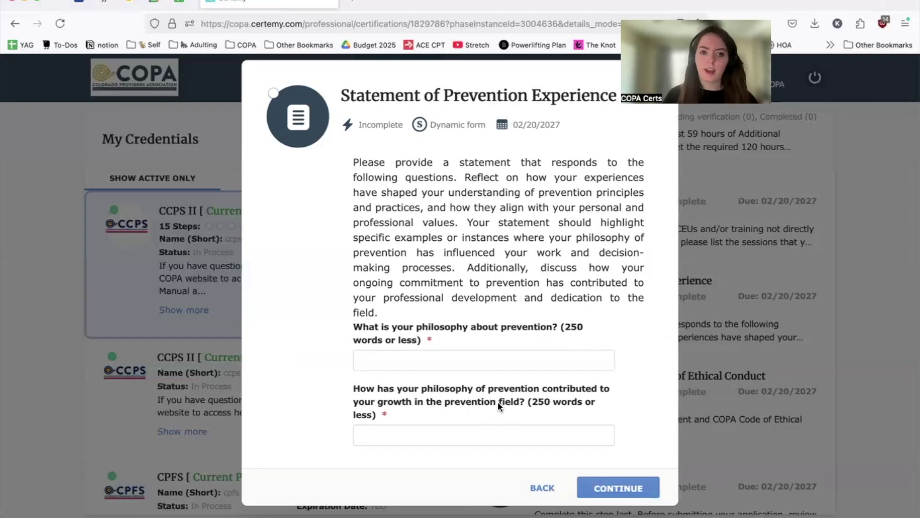
left_click(546, 488)
left_click(515, 371)
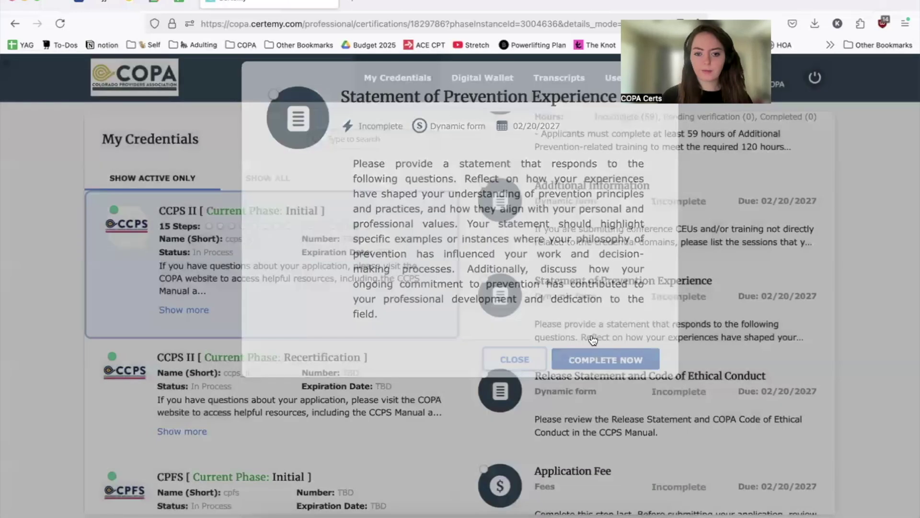
- Open the Release Statement and Code of Ethical Conduct form, review its agreement statements to the end, and close it without agreeing to any
scroll(592, 336, "down", 1)
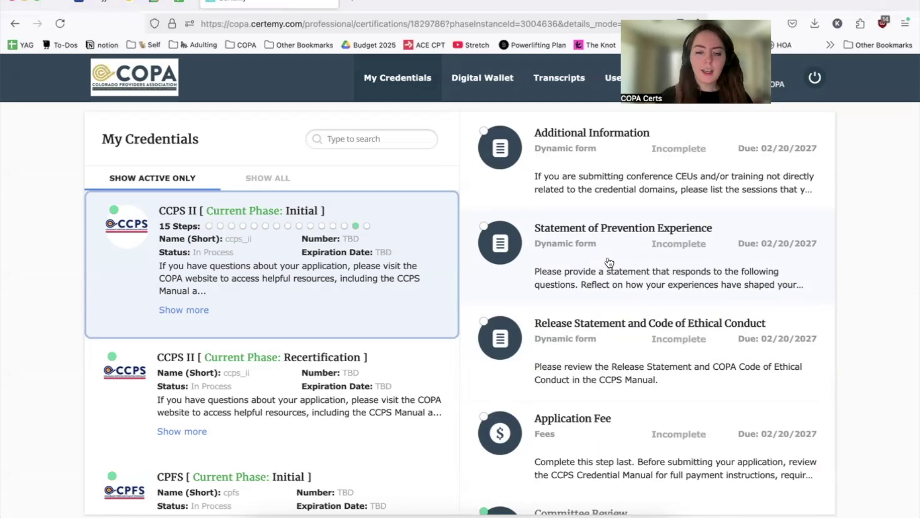
scroll(609, 262, "down", 2)
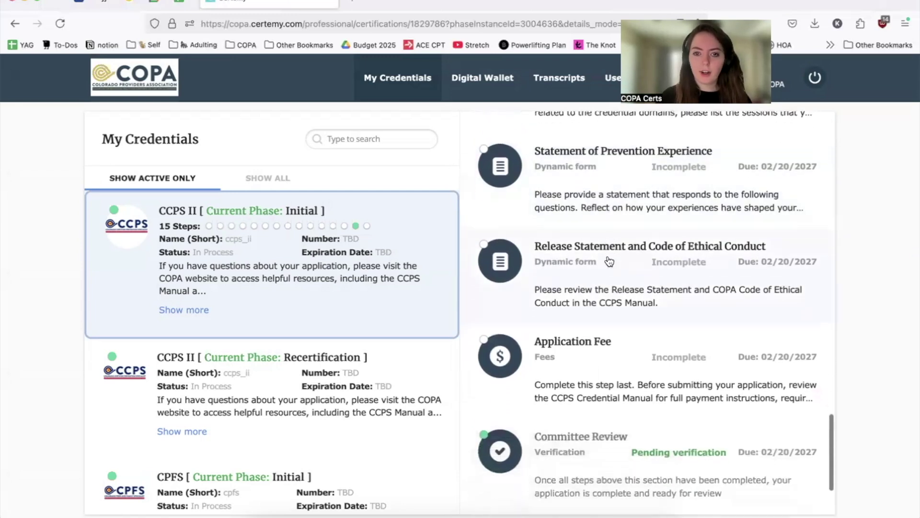
scroll(609, 261, "down", 1)
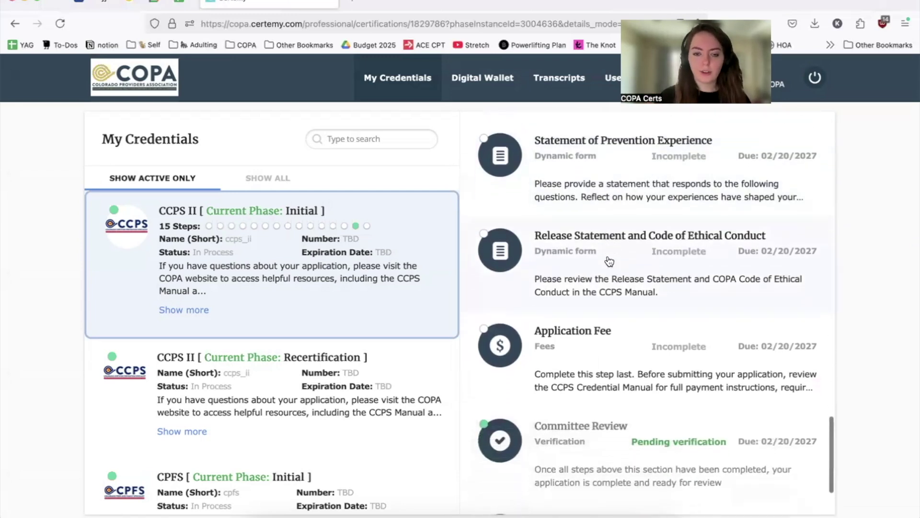
scroll(609, 261, "down", 1)
left_click(609, 259)
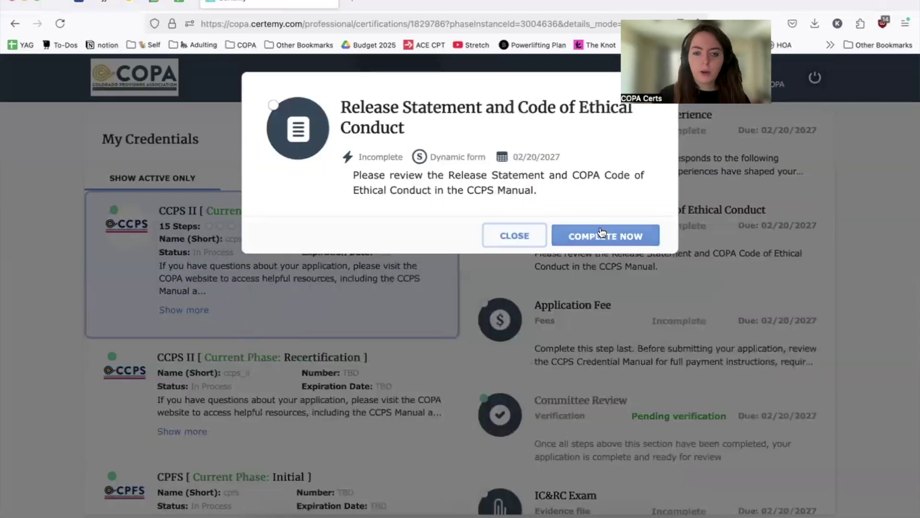
left_click(591, 233)
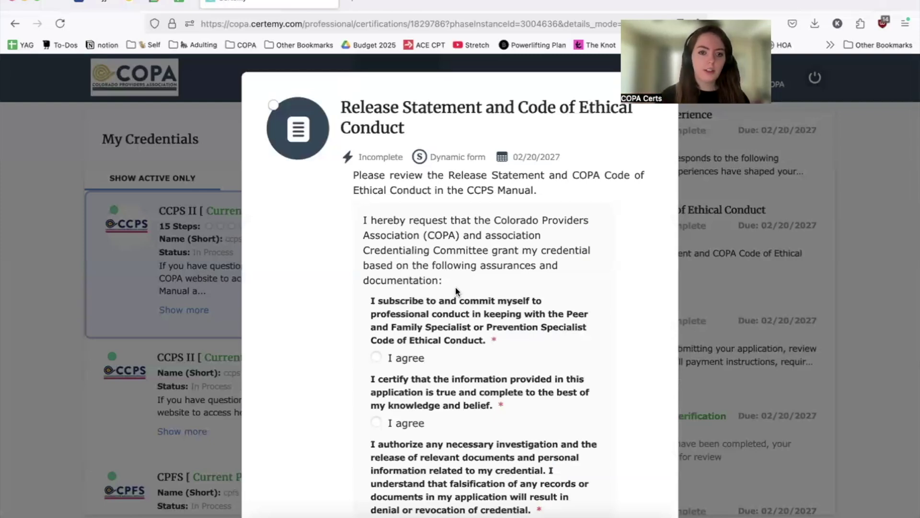
scroll(456, 288, "down", 3)
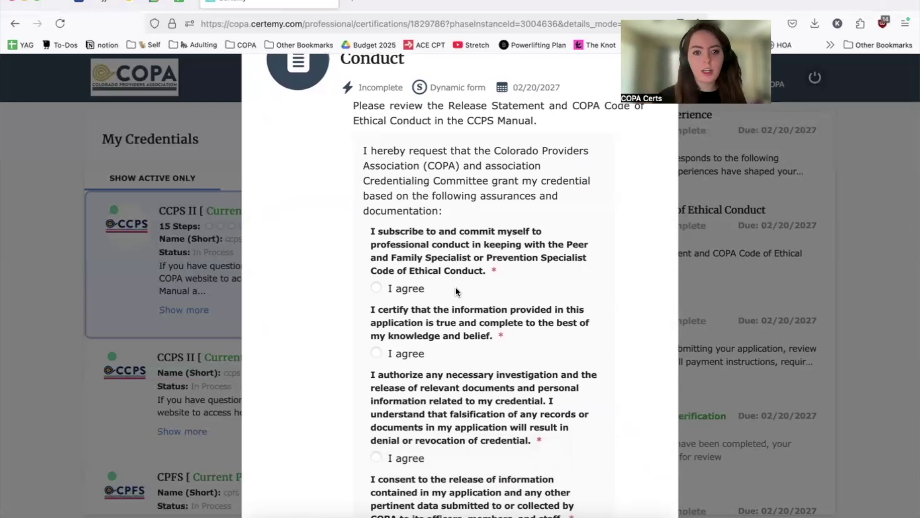
scroll(455, 287, "down", 4)
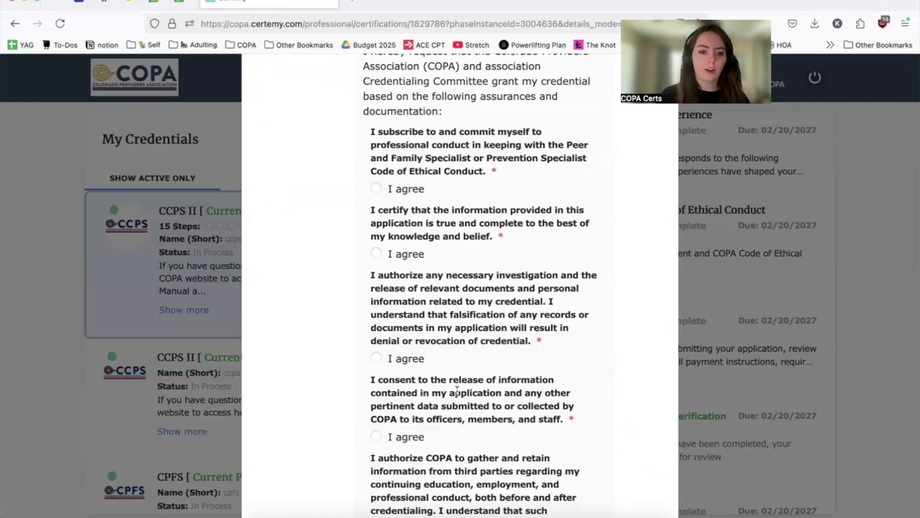
scroll(456, 389, "down", 10)
scroll(456, 389, "up", 10)
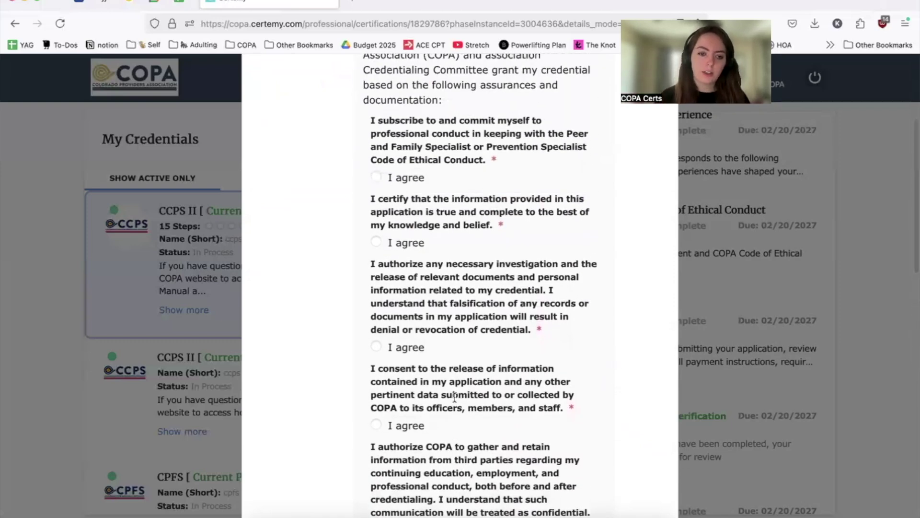
scroll(454, 397, "down", 6)
scroll(455, 402, "down", 15)
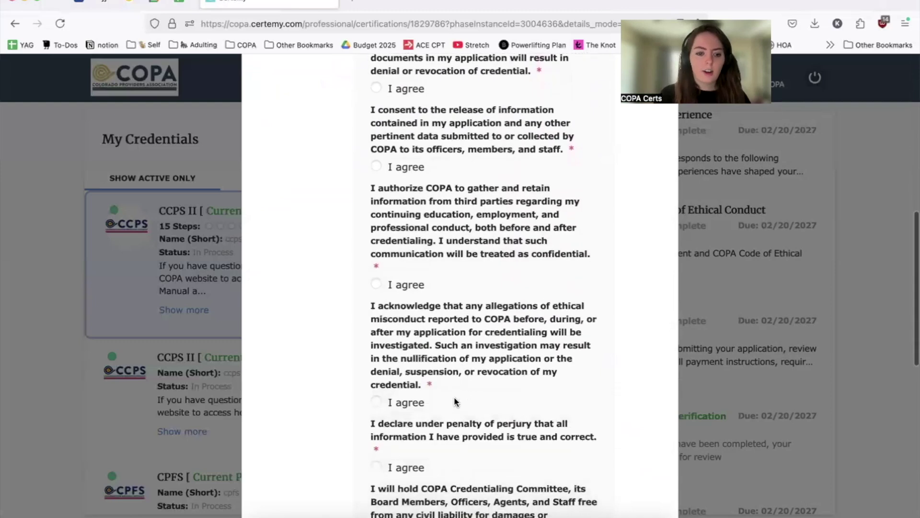
left_click(551, 490)
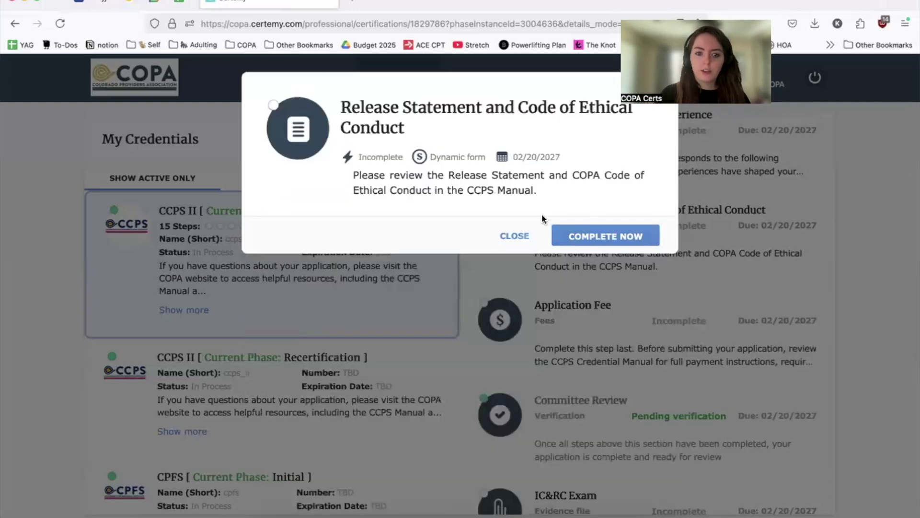
left_click(526, 234)
- Open the Application Fee step, review its payment instructions, fee terms and payment options, and close it without paying
scroll(560, 259, "down", 2)
left_click(574, 280)
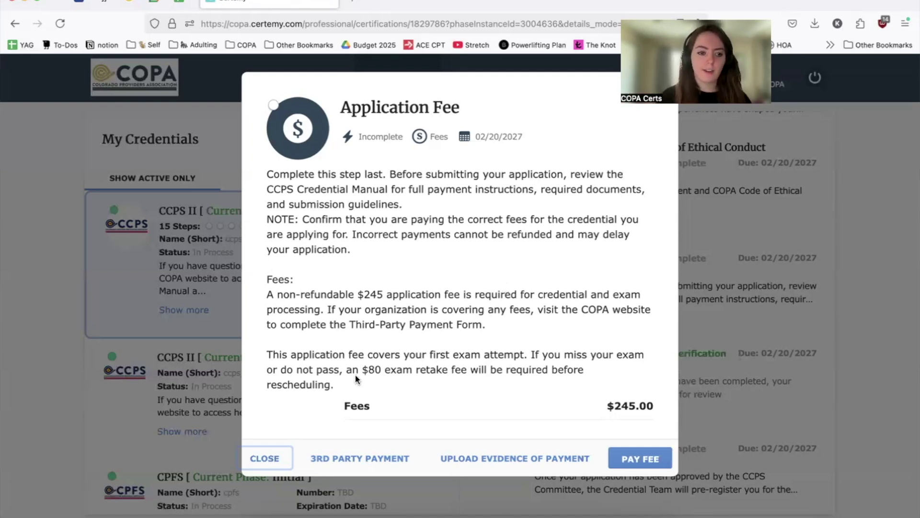
left_click(276, 460)
- Review the Committee Review and IC&RC Exam entries, and revisit the training entries in the CCPS II Initial steps list
scroll(553, 393, "down", 1)
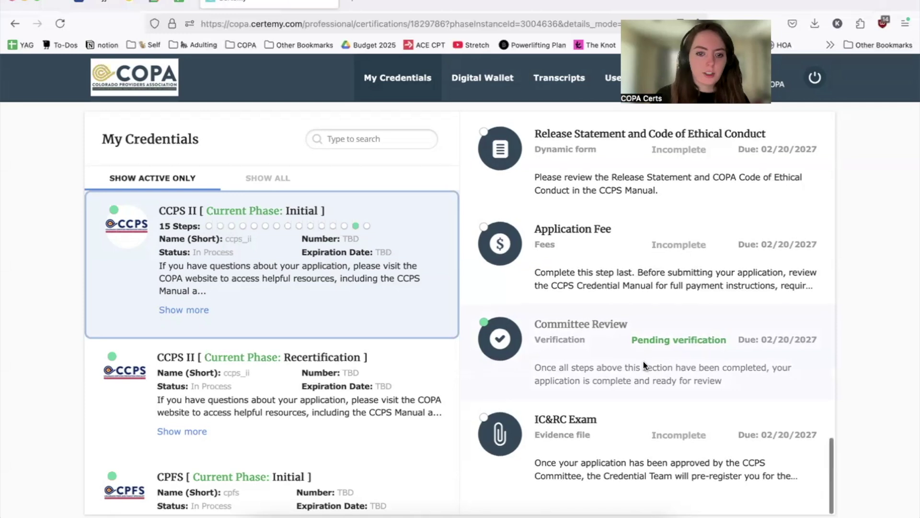
scroll(643, 361, "up", 20)
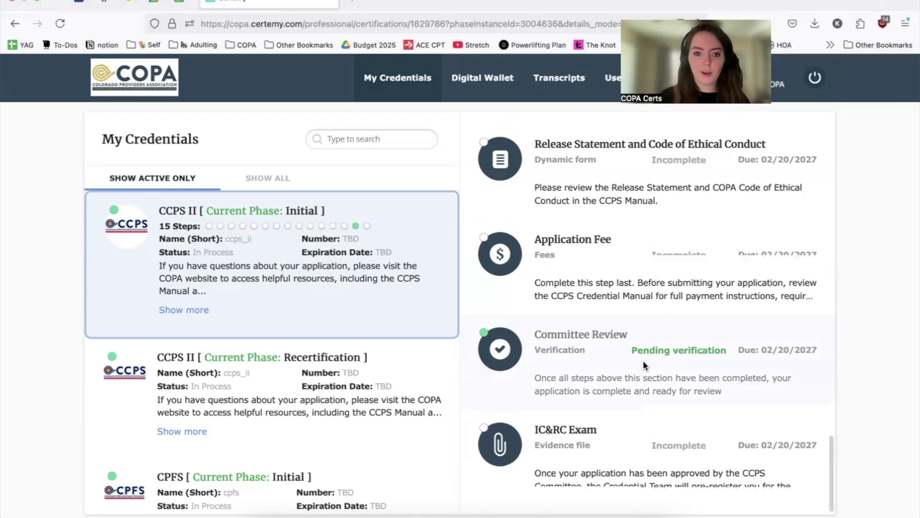
scroll(646, 365, "down", 15)
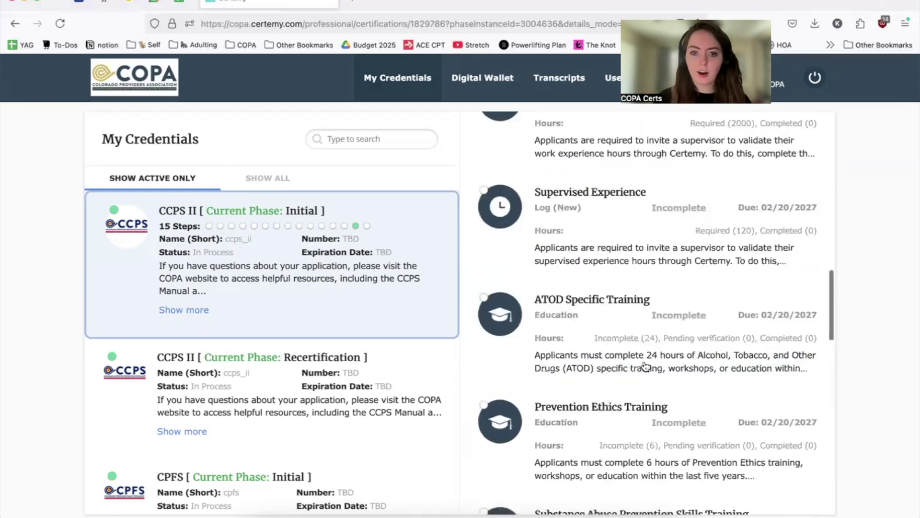
scroll(645, 366, "down", 2)
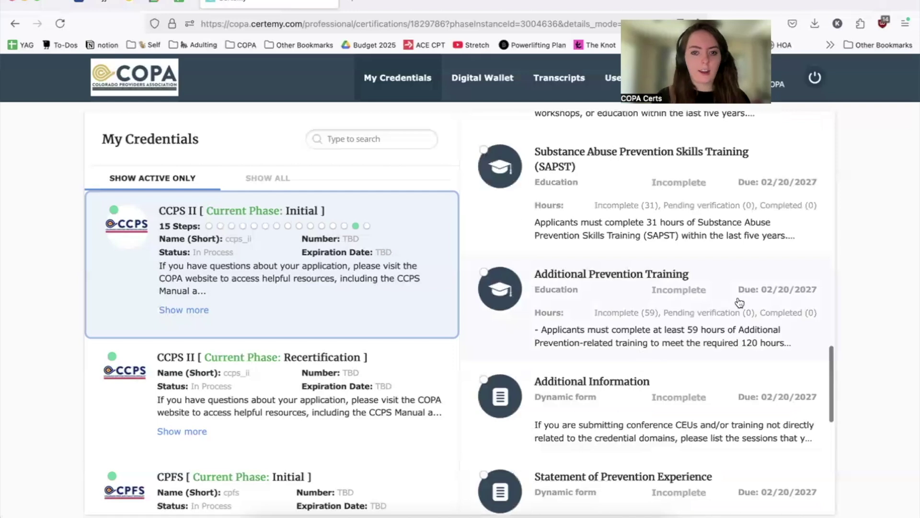
scroll(738, 302, "up", 4)
scroll(670, 268, "up", 2)
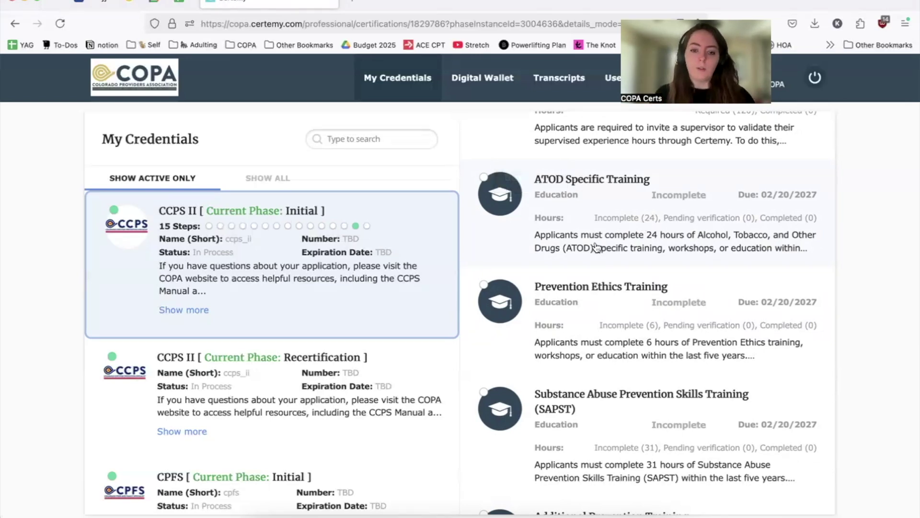
scroll(595, 247, "down", 10)
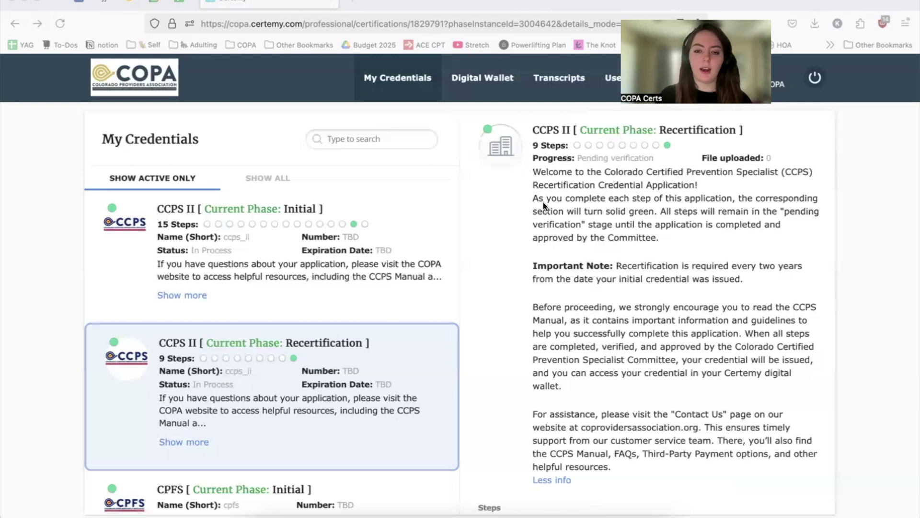
- Review the welcome text and important note of the CCPS II Recertification application, continuing to the start of its steps list
scroll(544, 206, "down", 1)
scroll(543, 205, "up", 1)
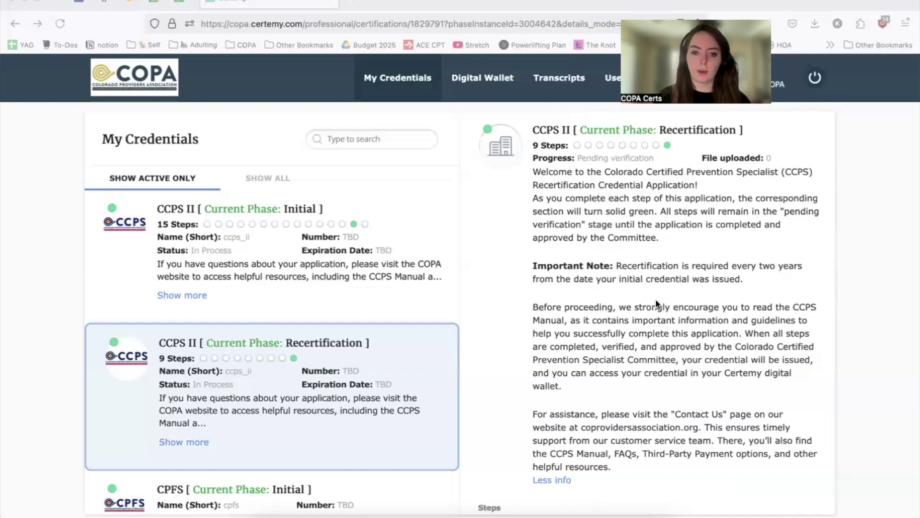
scroll(655, 300, "down", 7)
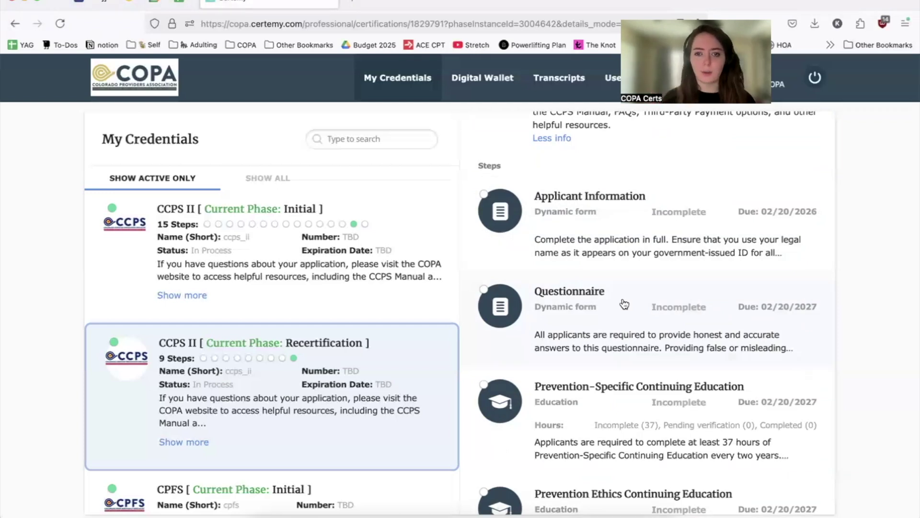
- Open the Prevention-Specific Continuing Education step, review its instructions and hour submission fields, and return to the credentials list without submitting
scroll(624, 303, "down", 3)
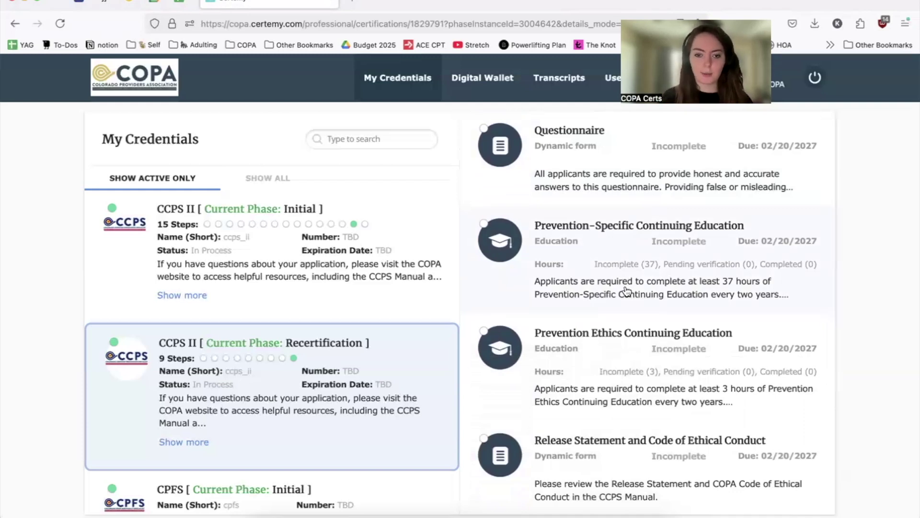
left_click(625, 289)
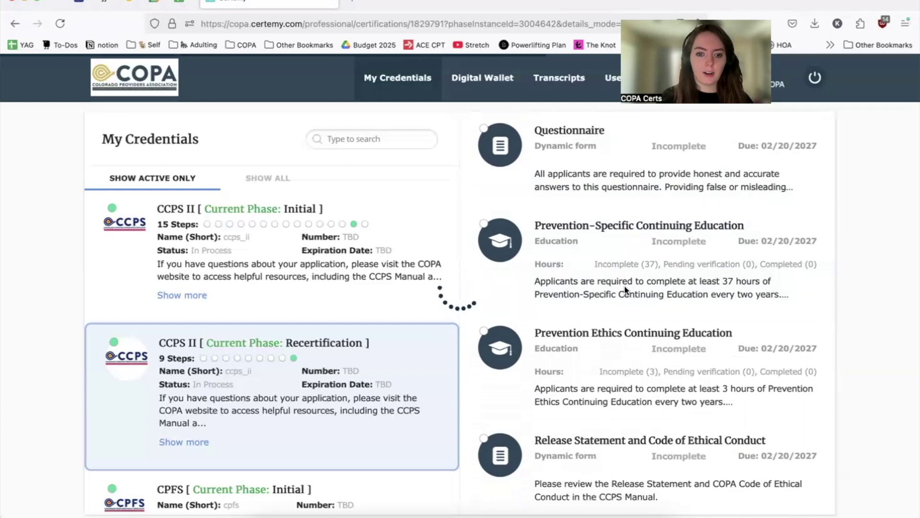
scroll(561, 197, "down", 1)
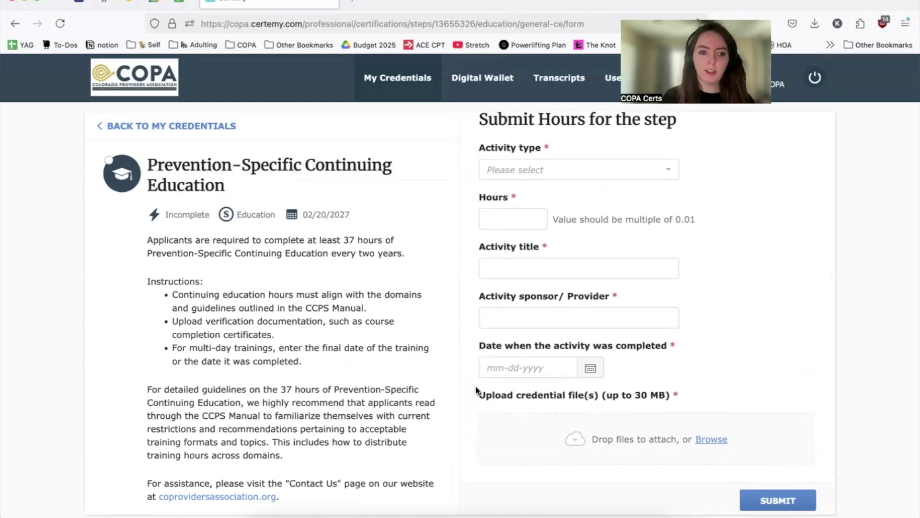
left_click(181, 126)
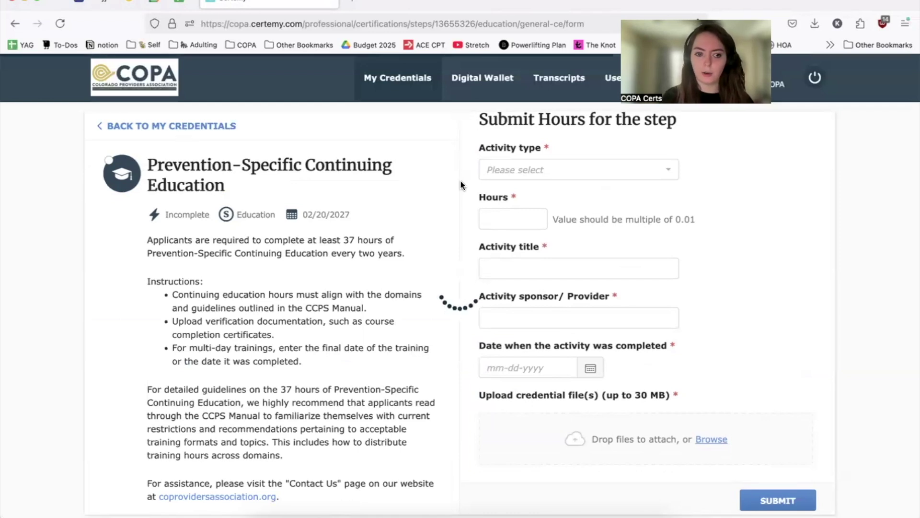
- Open the Recertification application's Additional Information form, review its question about conference CEUs and the prevention domains, and close it unanswered
scroll(606, 320, "down", 8)
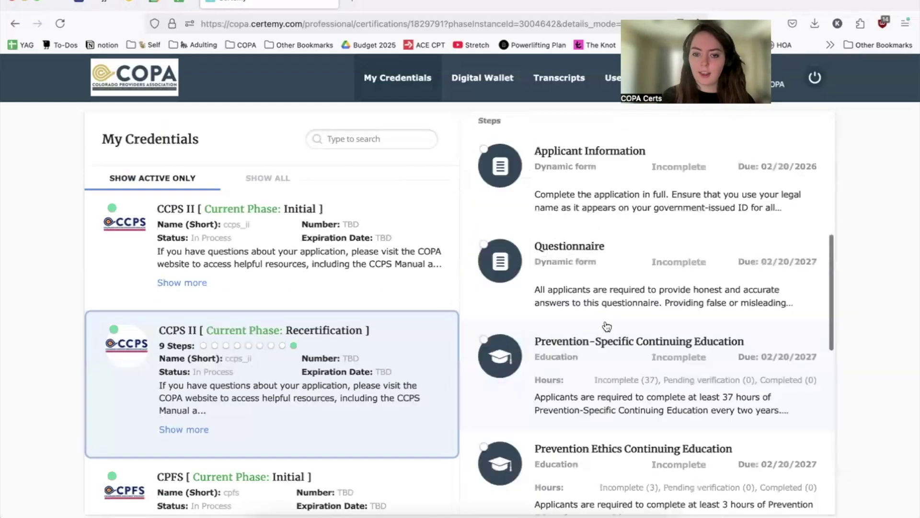
scroll(606, 326, "down", 5)
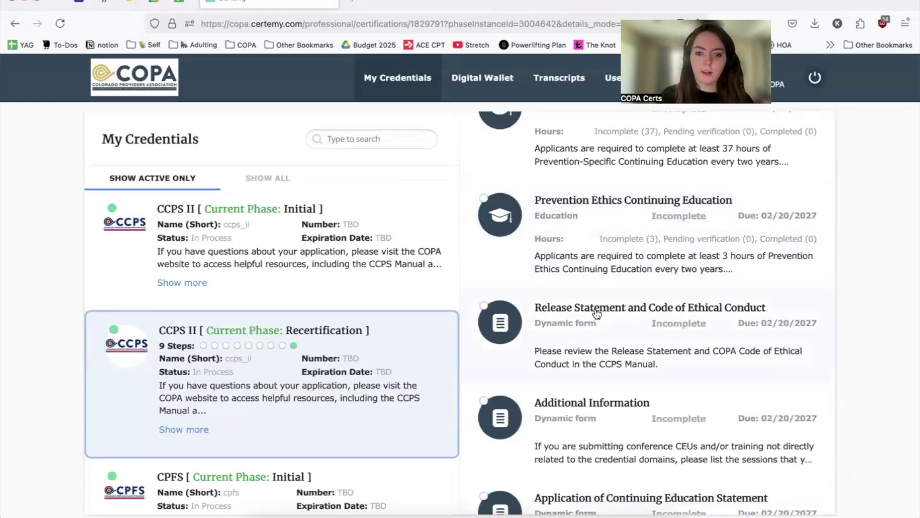
scroll(634, 349, "down", 3)
left_click(631, 344)
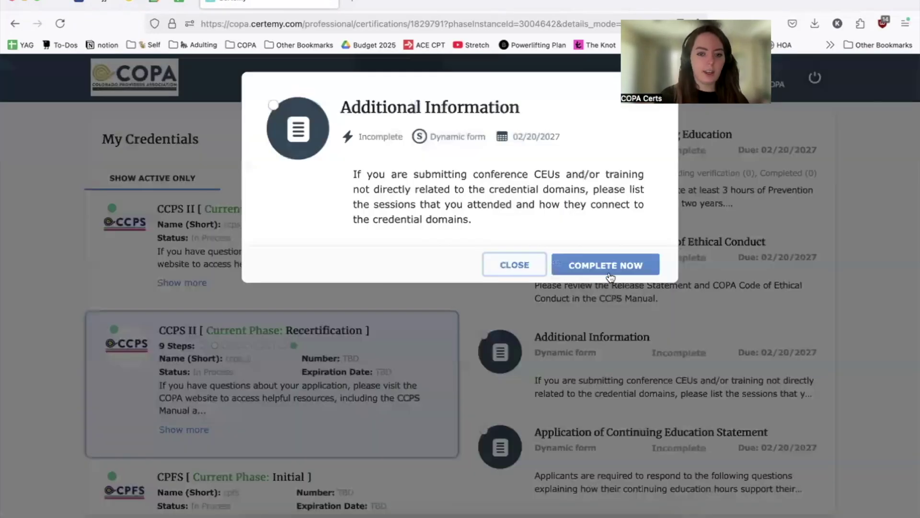
left_click(610, 265)
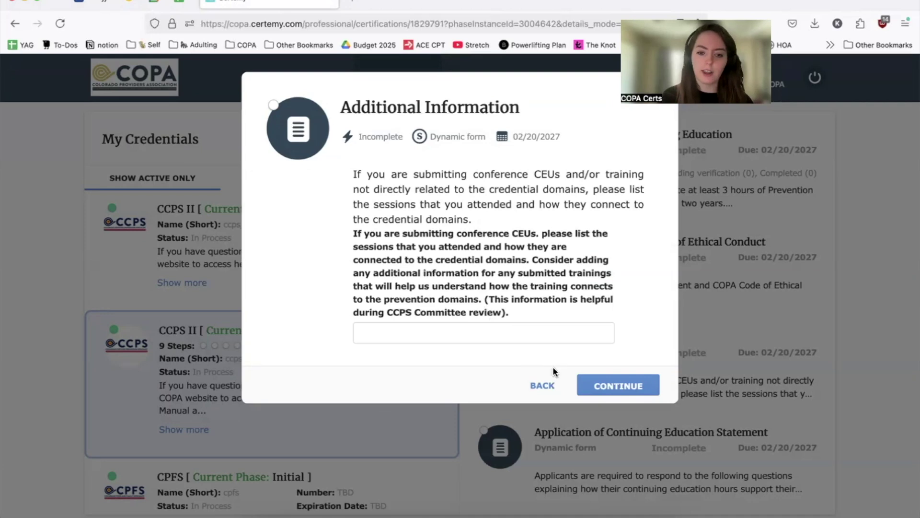
left_click(543, 386)
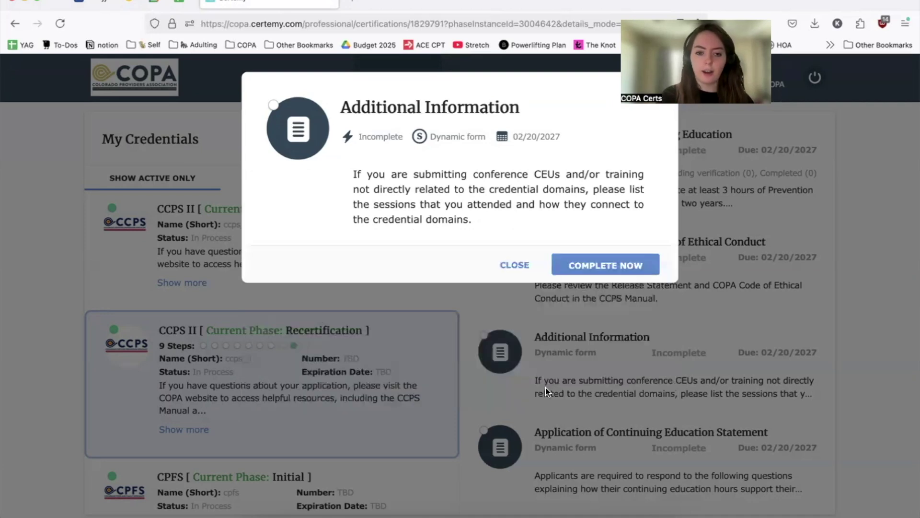
left_click(526, 267)
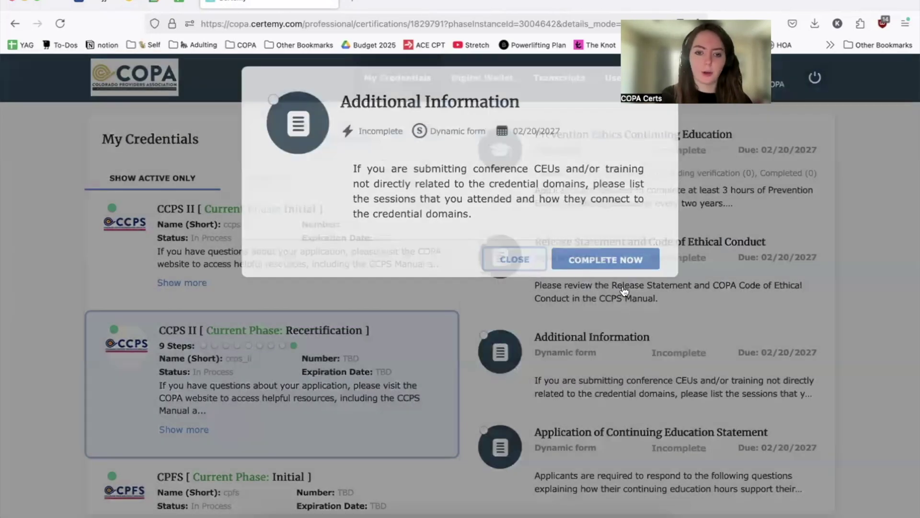
- Open the Application of Continuing Education Statement form, review its three questions and the 250-word limit, and close it unanswered
scroll(623, 290, "down", 3)
scroll(624, 291, "down", 2)
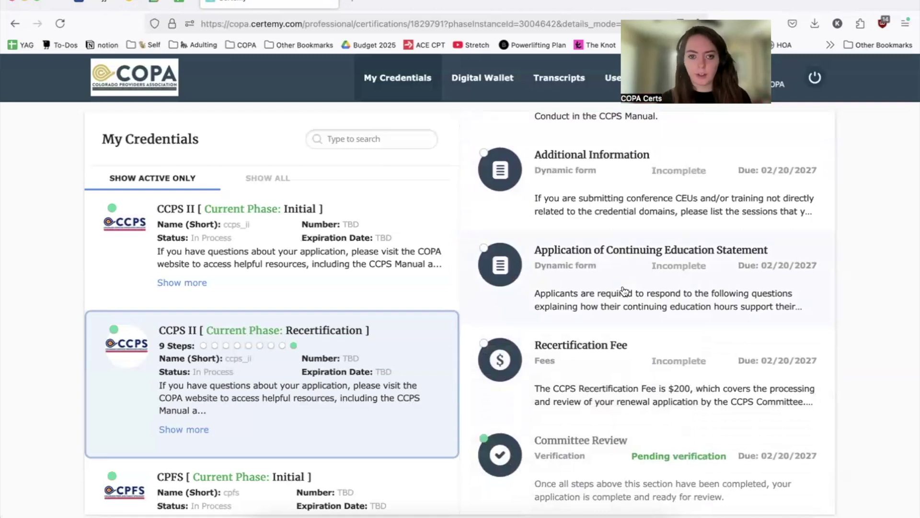
scroll(648, 267, "down", 1)
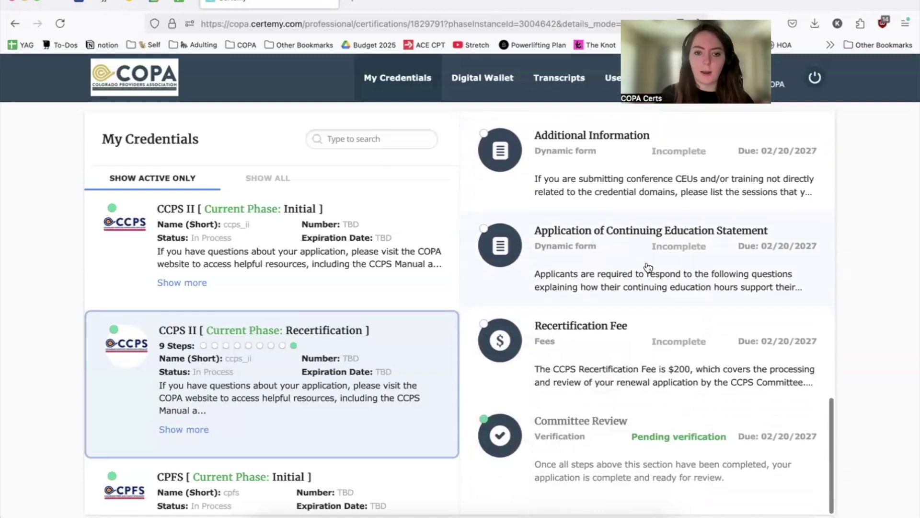
left_click(615, 254)
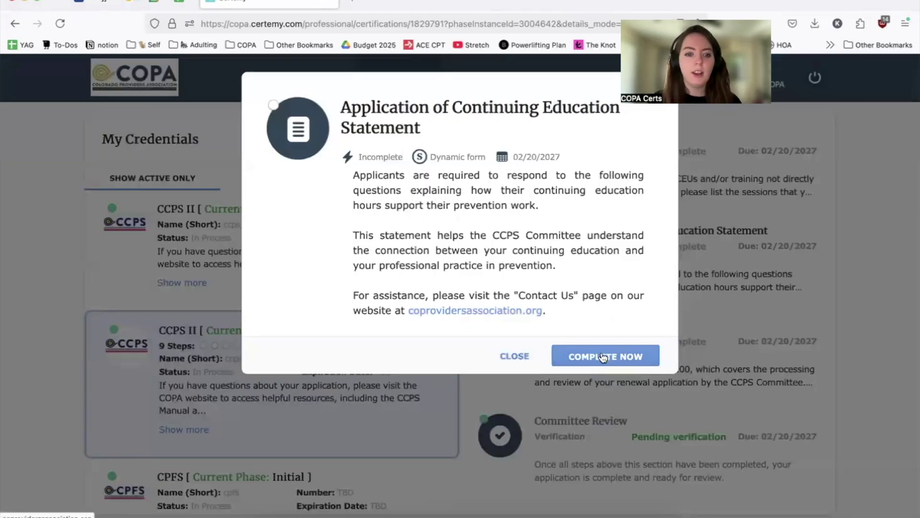
left_click(603, 357)
scroll(434, 256, "down", 3)
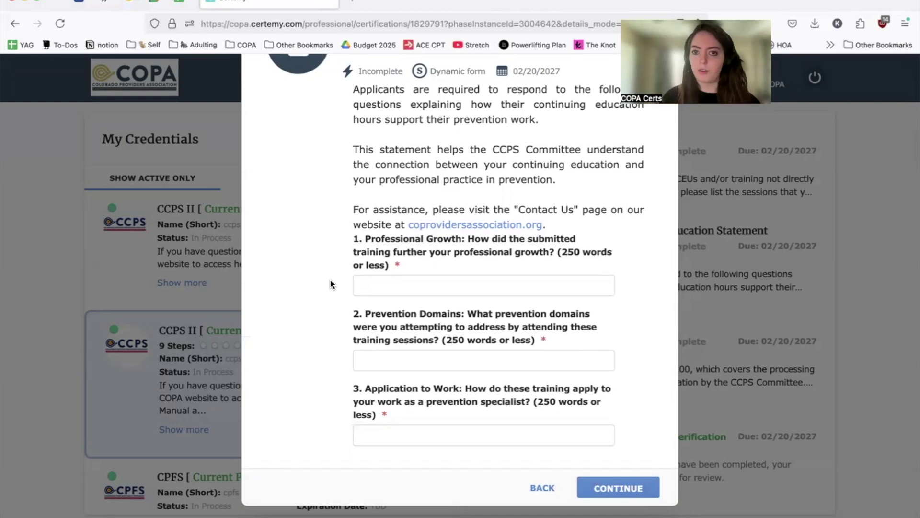
left_click_drag(557, 252, 577, 266)
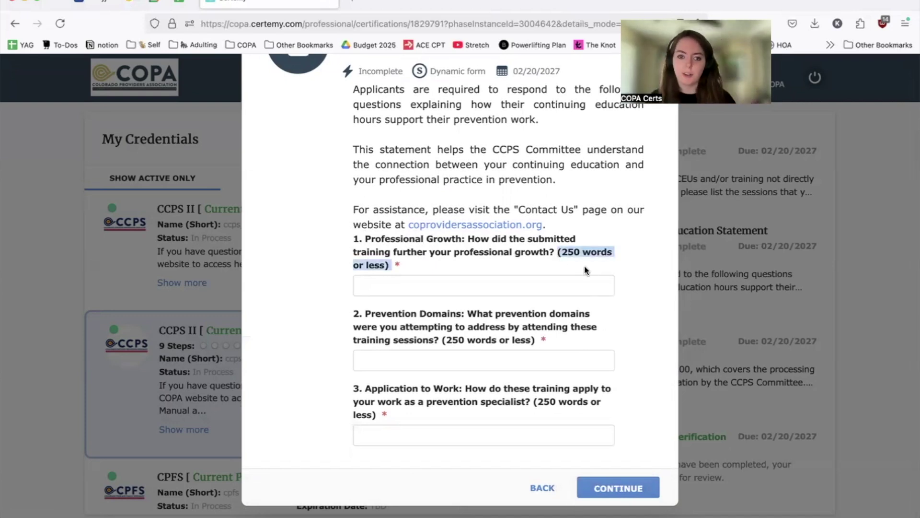
left_click(544, 487)
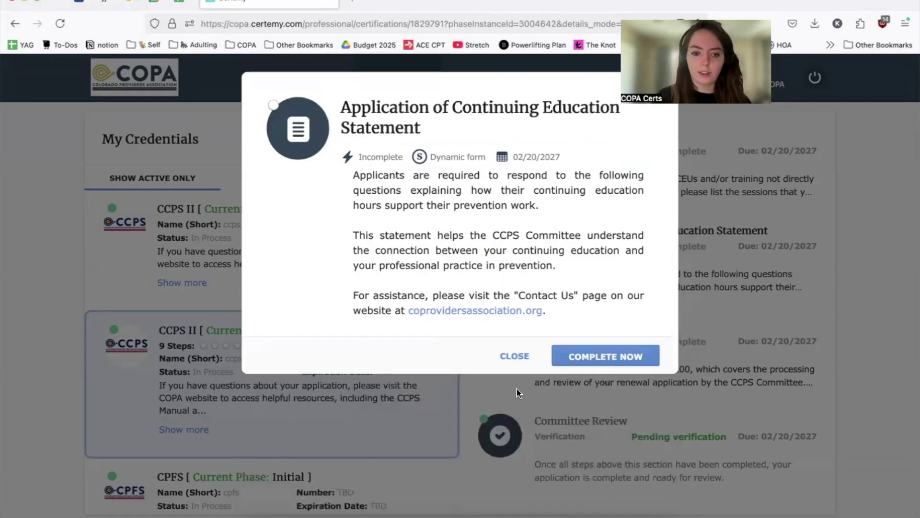
left_click(514, 356)
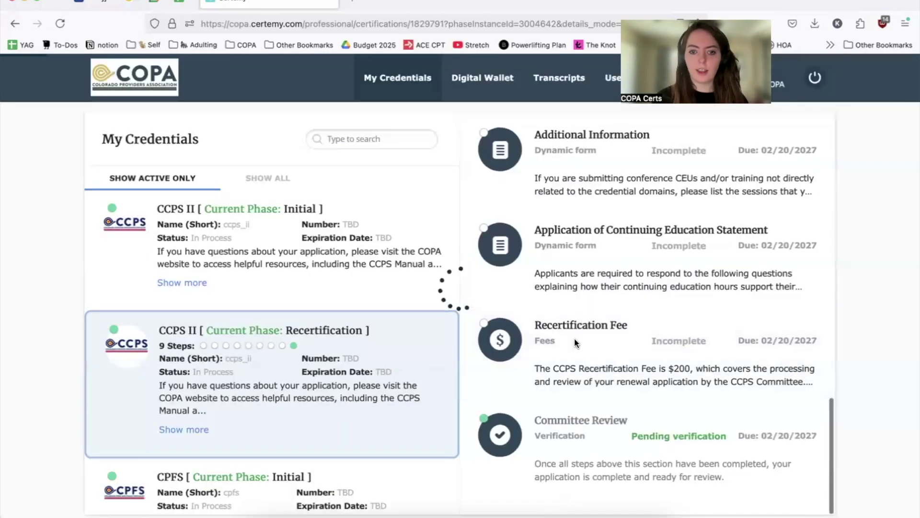
- Open the Recertification Fee step, review its fee information and payment options, and close it without paying
left_click(574, 337)
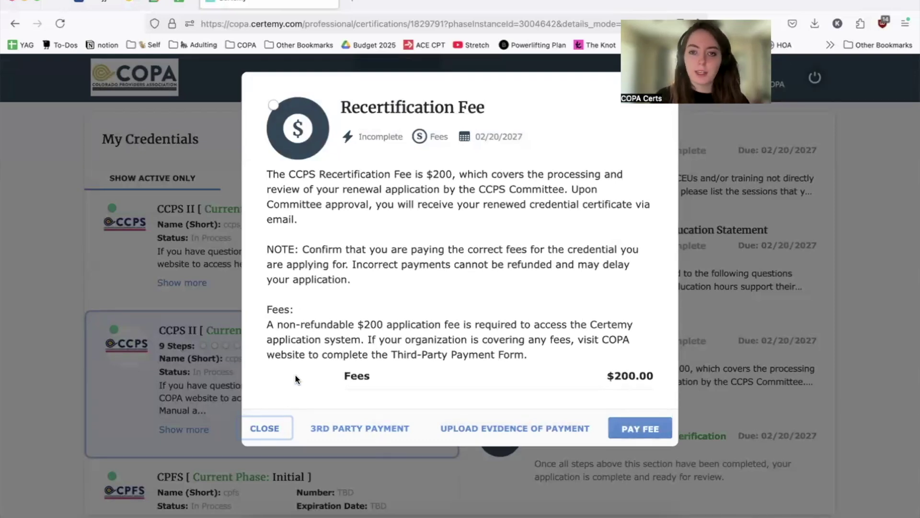
left_click(268, 428)
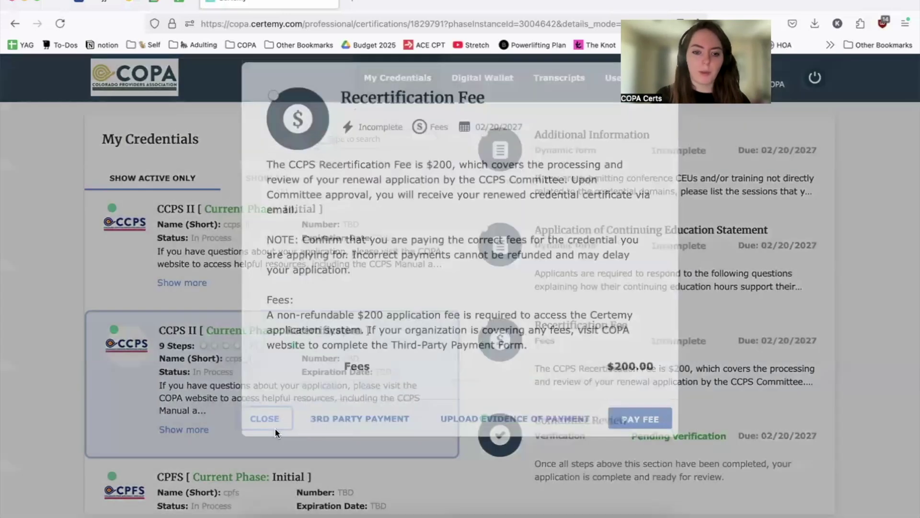
- Review the CCPS II Recertification steps list from Applicant Information through Committee Review, rechecking the continuing education and form entries
scroll(586, 440, "up", 8)
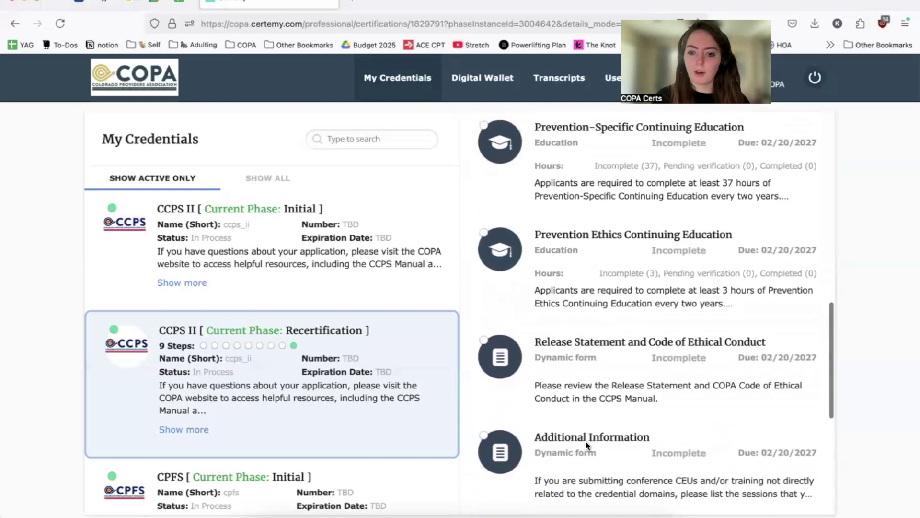
scroll(586, 445, "down", 10)
scroll(585, 445, "up", 1)
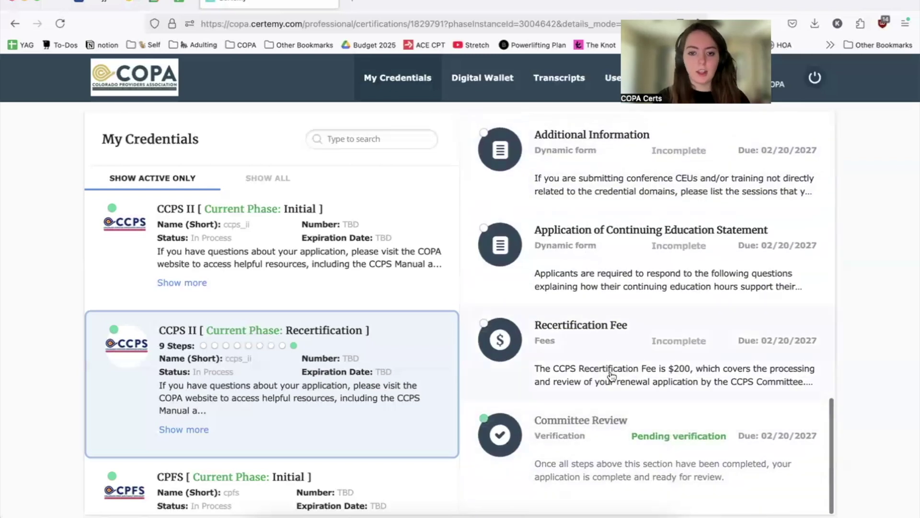
scroll(611, 374, "up", 10)
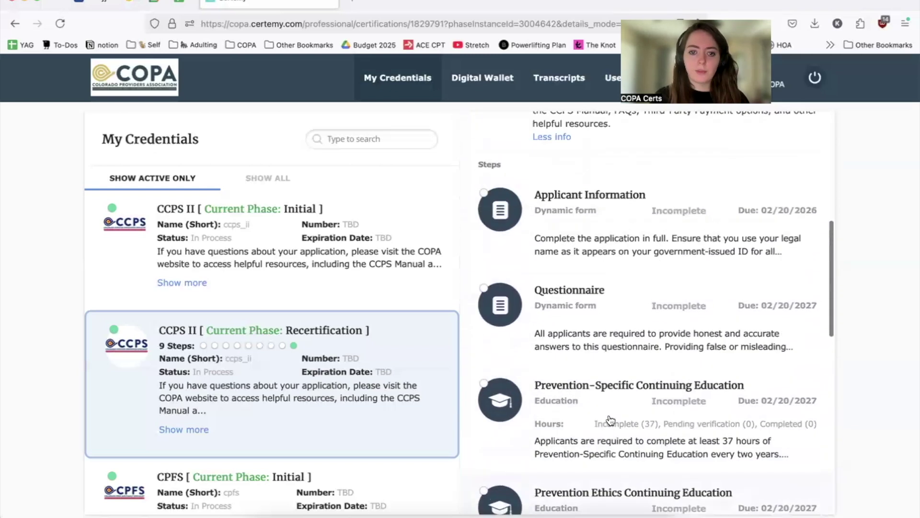
scroll(610, 420, "up", 5)
scroll(610, 420, "down", 13)
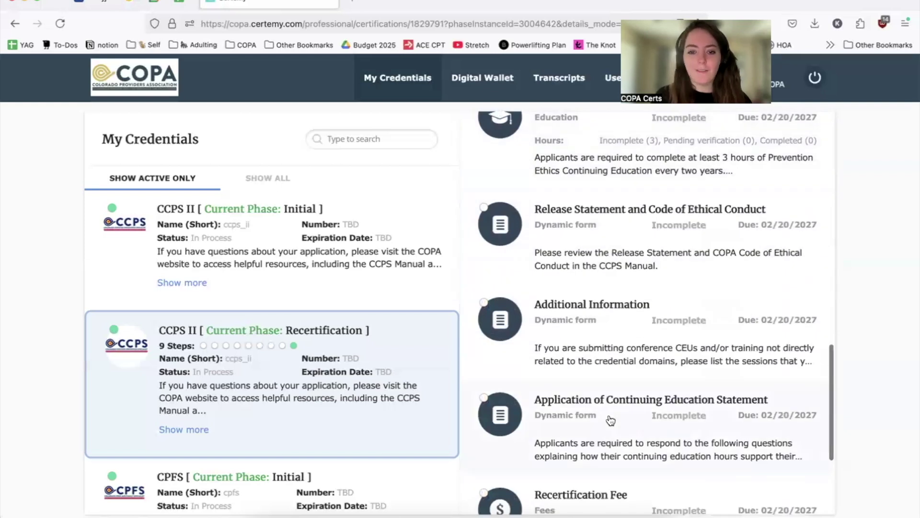
scroll(610, 421, "down", 3)
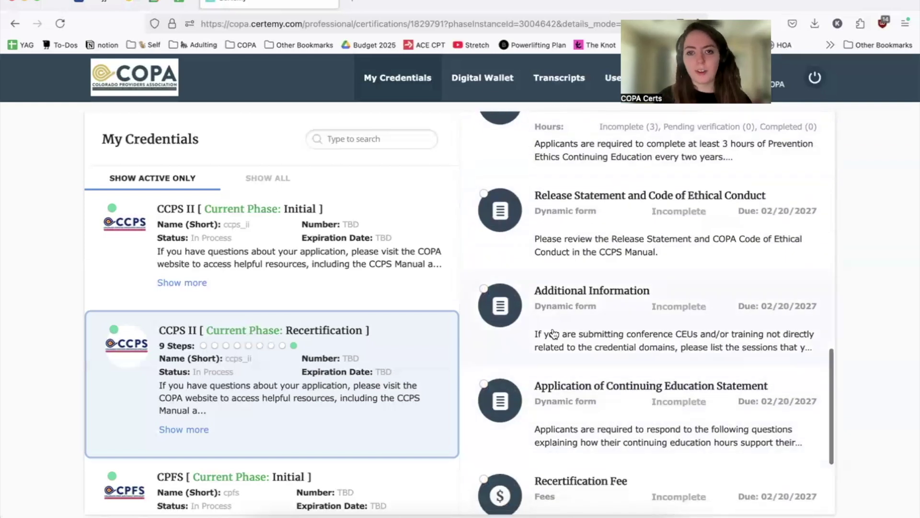
scroll(555, 334, "down", 5)
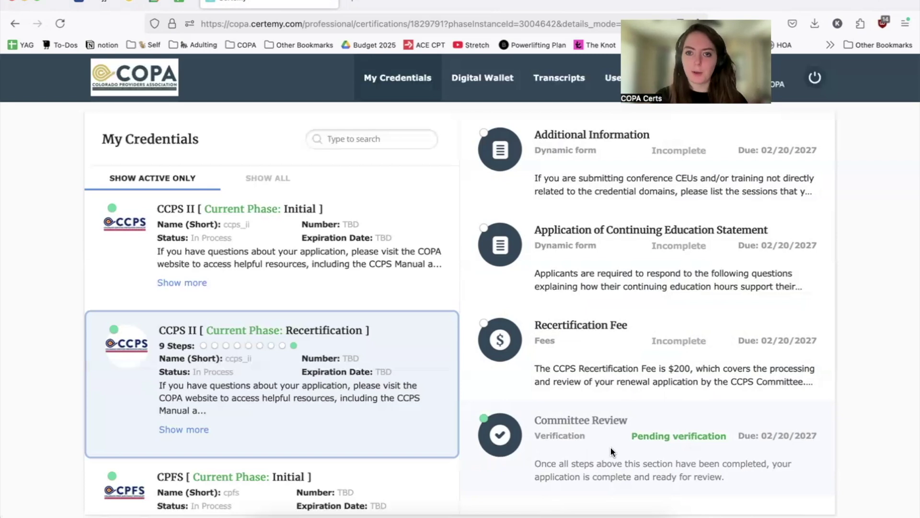
scroll(556, 317, "up", 4)
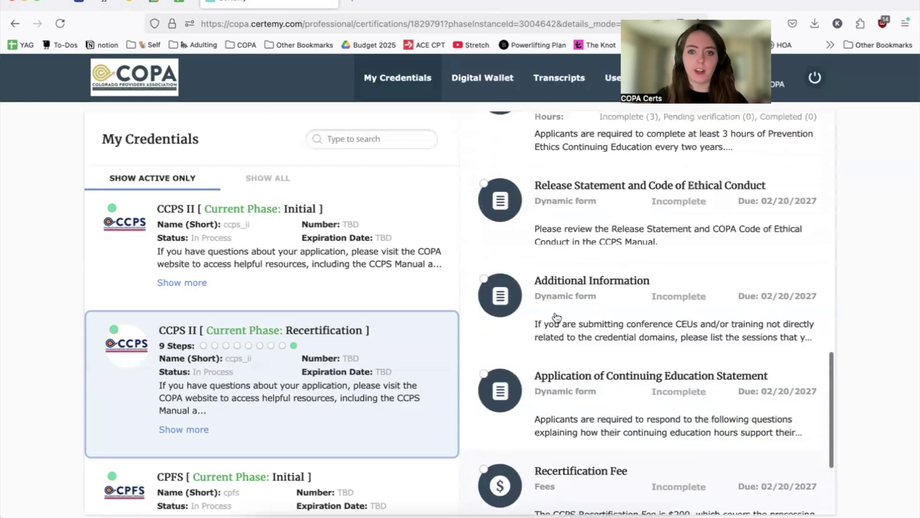